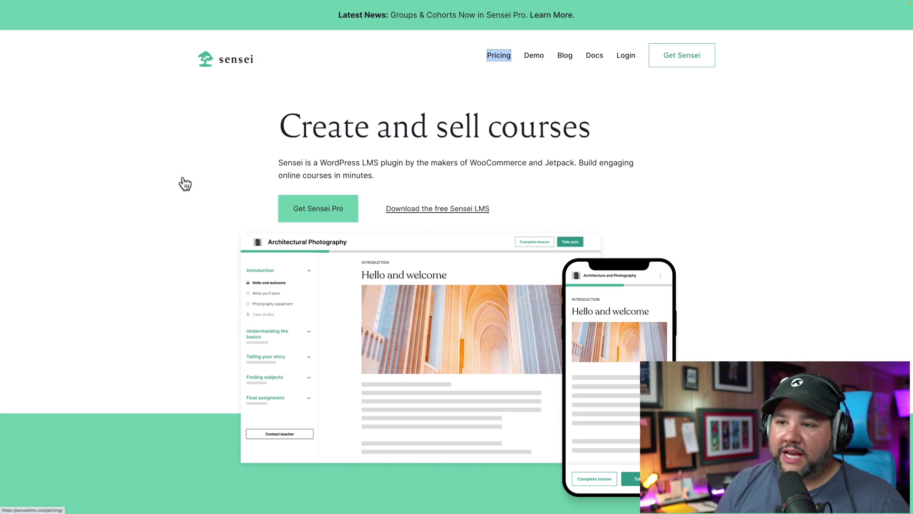
Scroll through the Sensei LMS homepage features, then back up toward the top.
scroll(178, 176, down, 3)
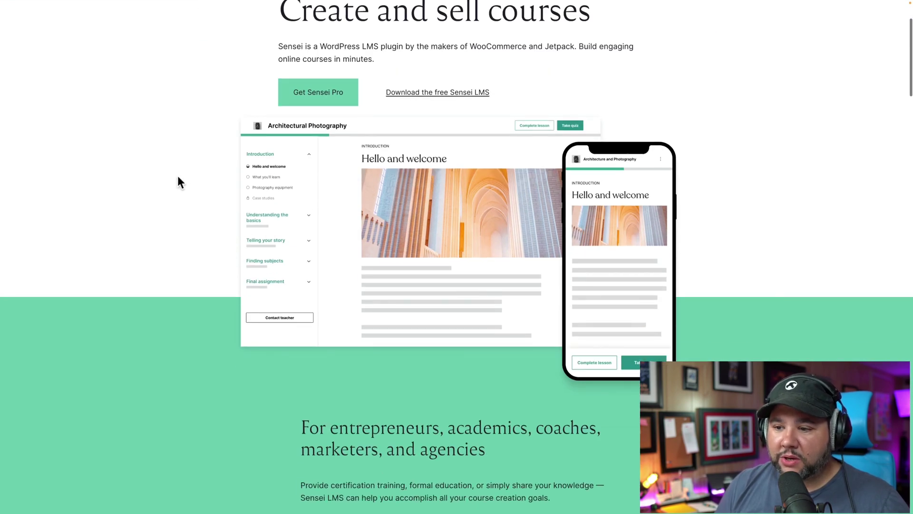
scroll(178, 176, down, 3)
scroll(178, 176, down, 2)
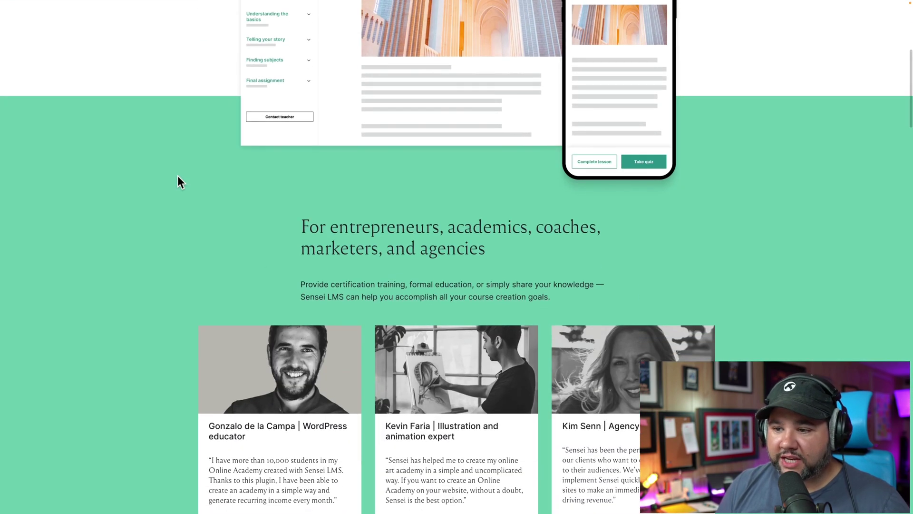
scroll(178, 176, down, 3)
scroll(178, 176, down, 3)
scroll(178, 176, down, 3)
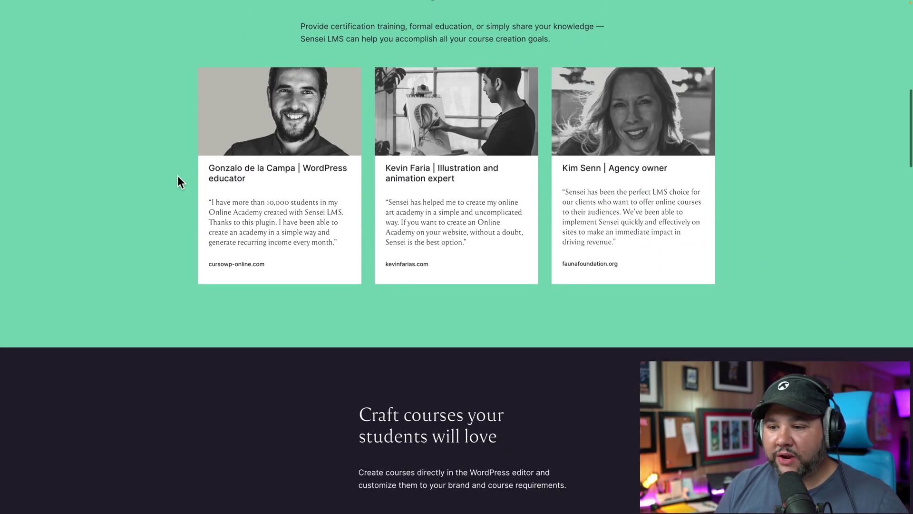
scroll(177, 176, down, 3)
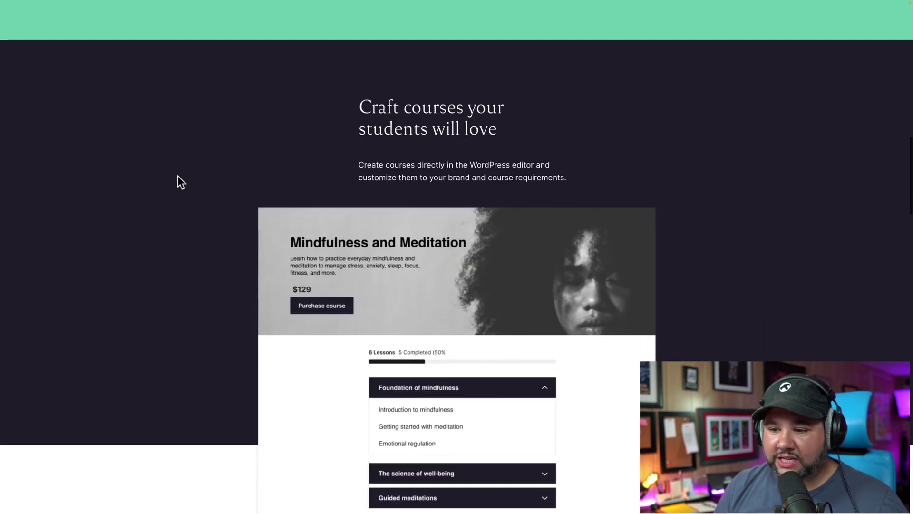
scroll(177, 175, down, 3)
scroll(177, 175, down, 2)
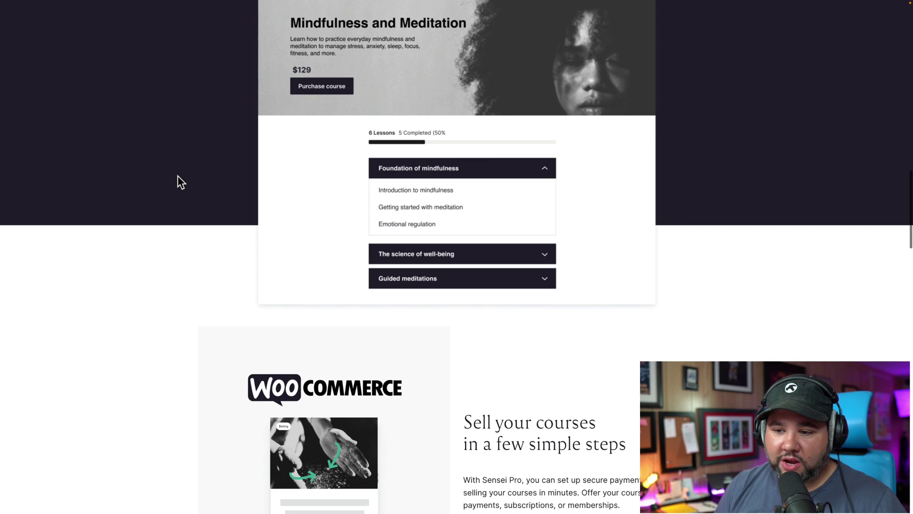
scroll(178, 176, down, 5)
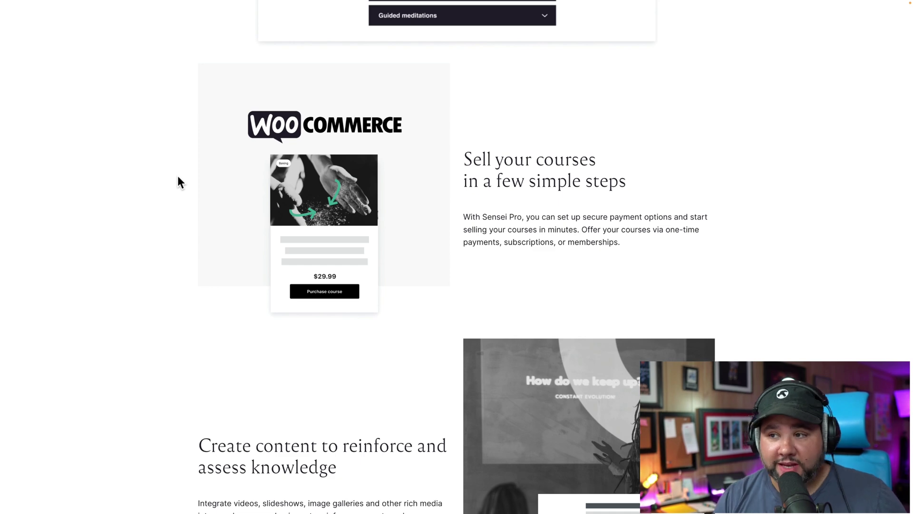
scroll(178, 175, up, 15)
scroll(178, 176, up, 4)
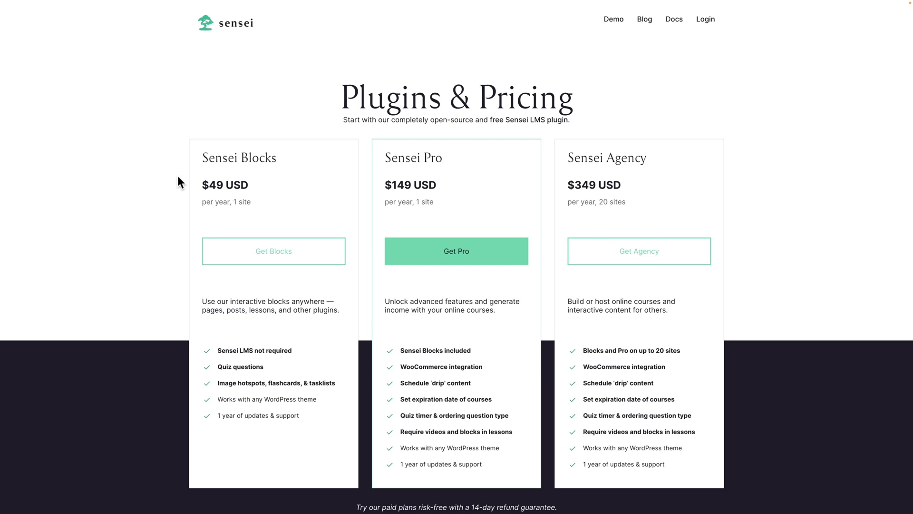
Scroll the pricing page to compare the Blocks, Pro and Agency plan features.
scroll(179, 177, down, 2)
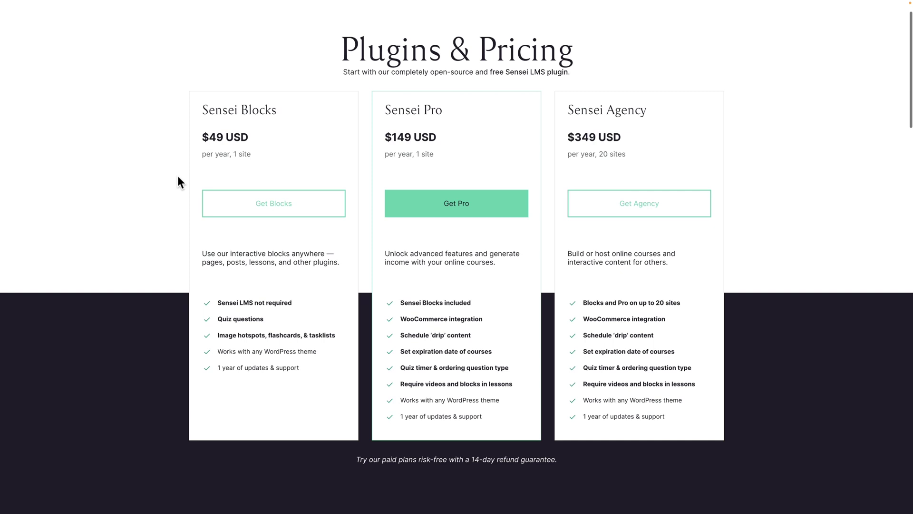
scroll(178, 176, down, 1)
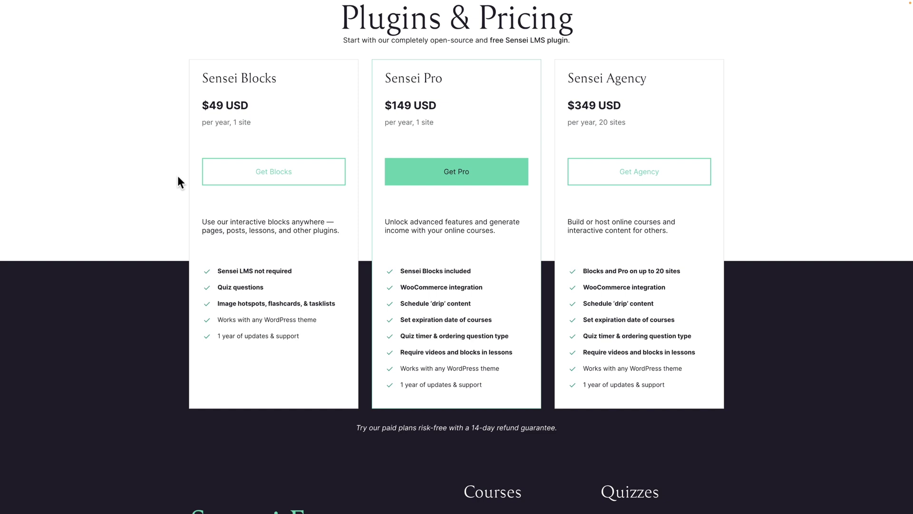
scroll(178, 176, down, 1)
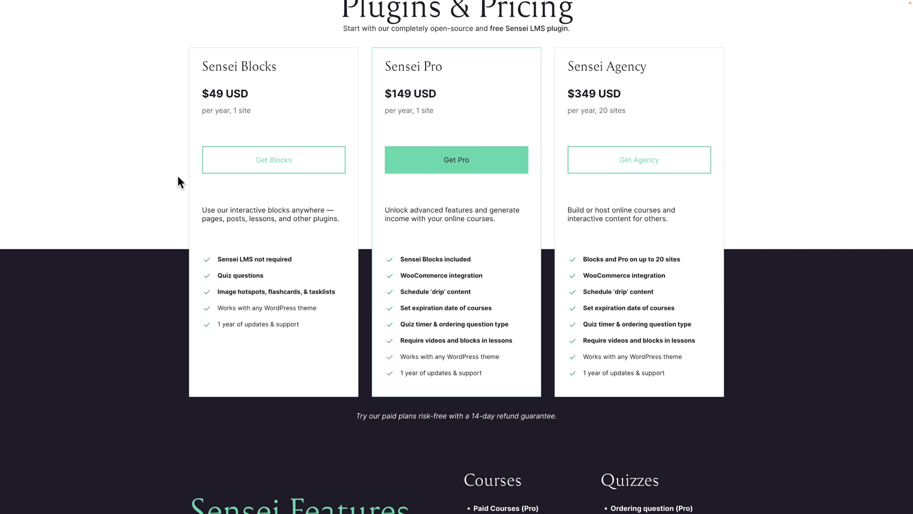
scroll(178, 176, up, 2)
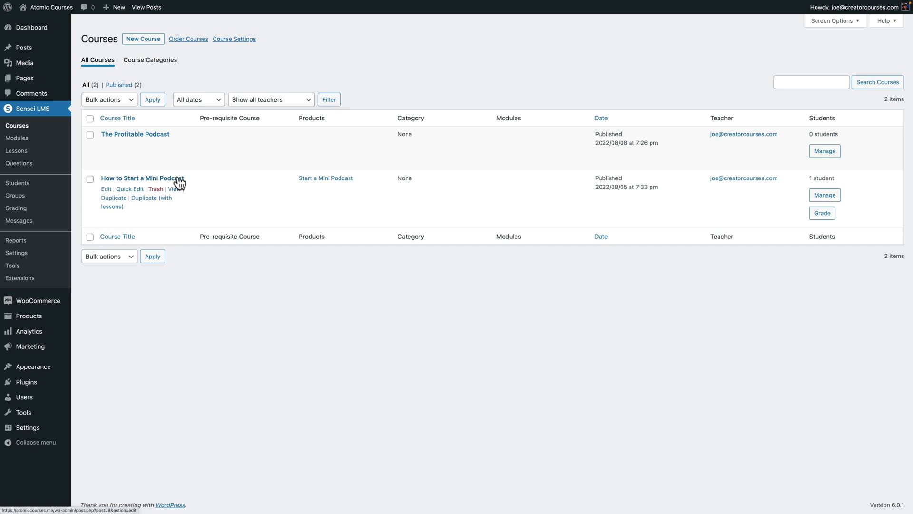
Create a new course titled 'Podcast Liftoff' with the prepared description pasted in.
click(143, 42)
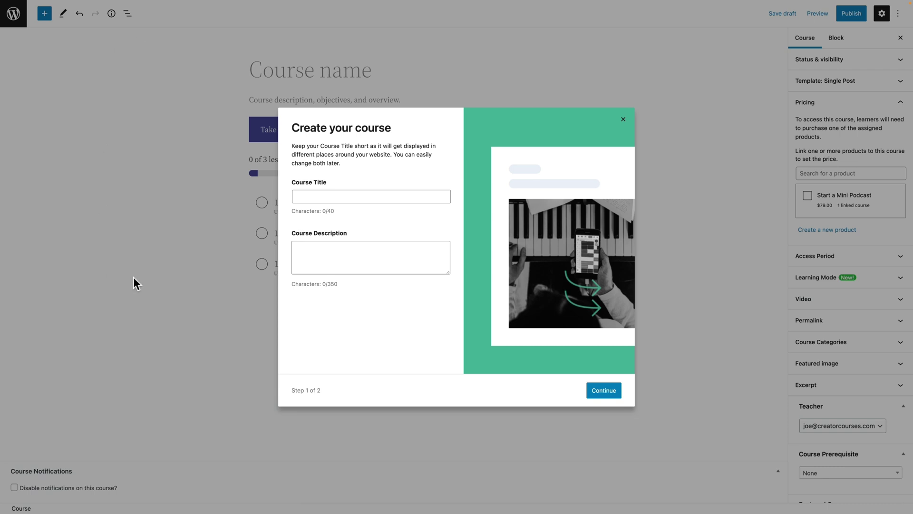
click(340, 197)
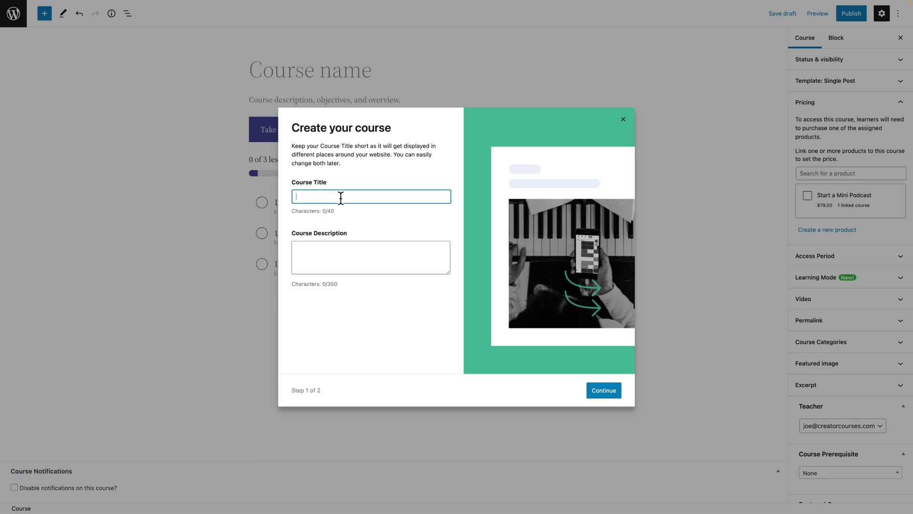
text(Podcast L)
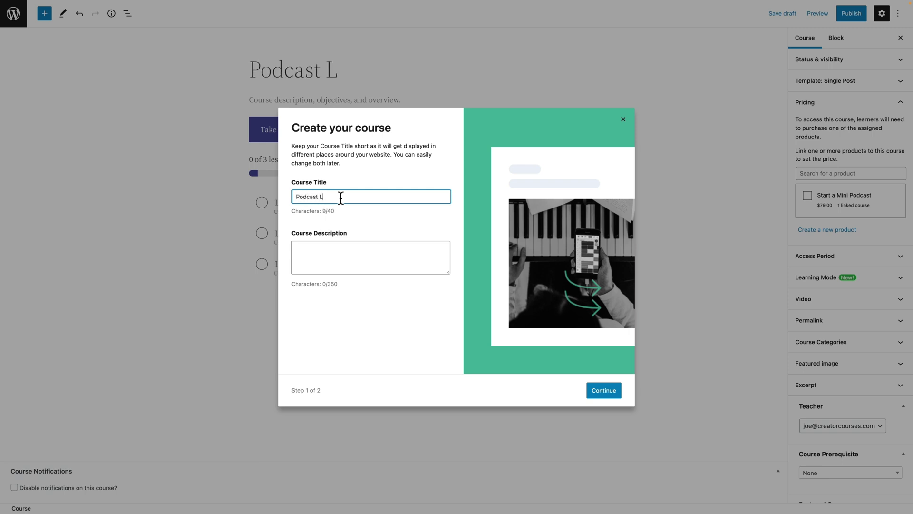
text(iftoff)
key(Tab)
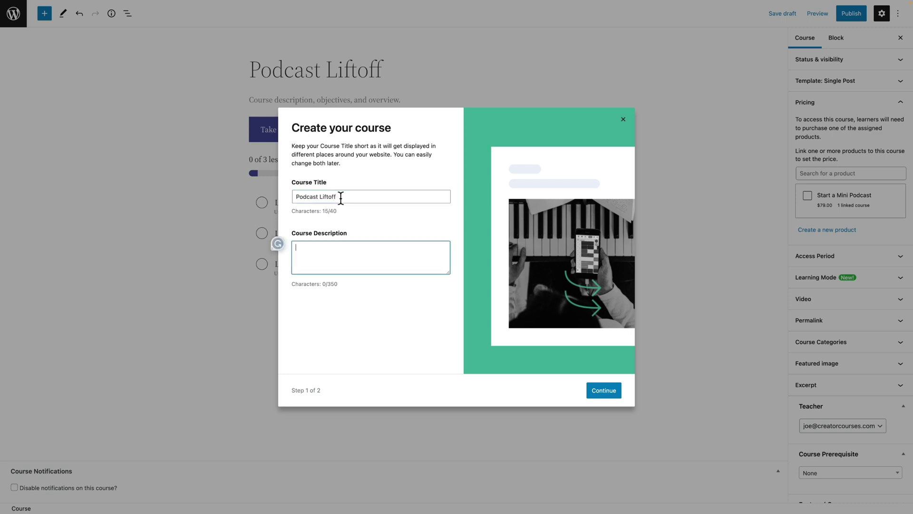
key(ctrl+v)
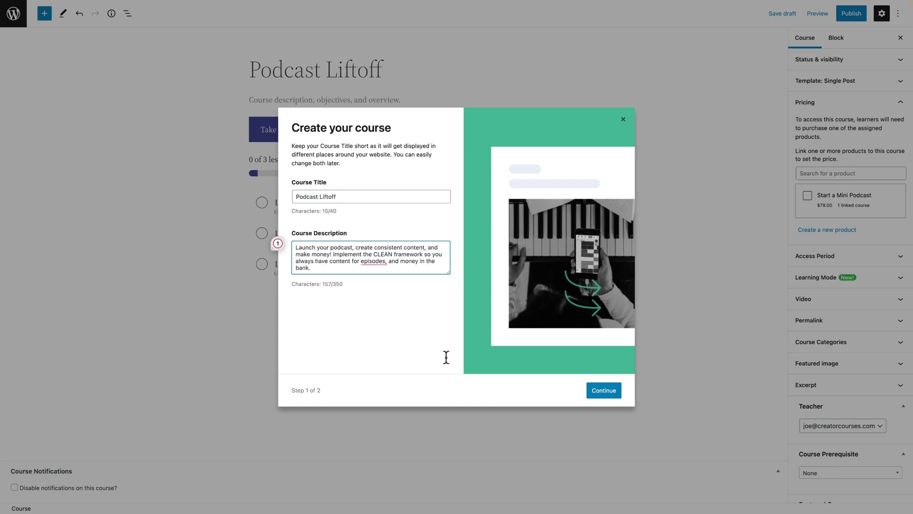
click(608, 393)
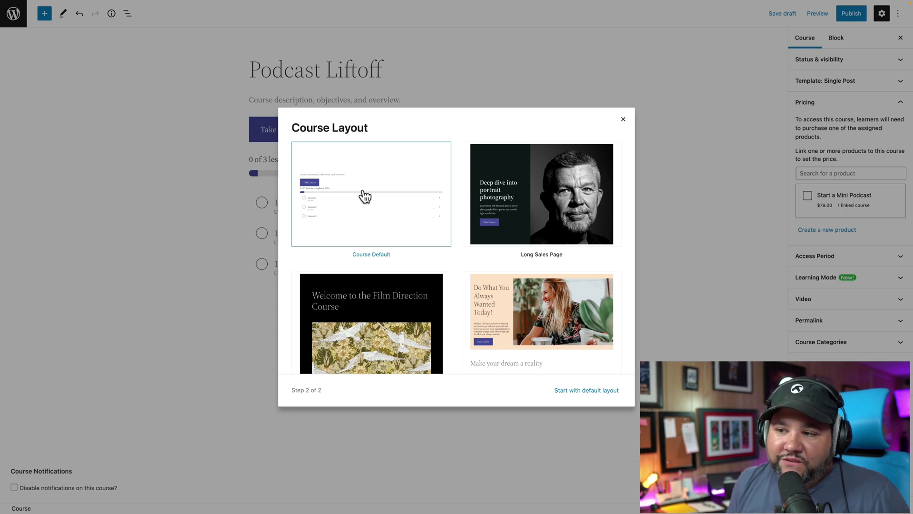
scroll(330, 217, down, 1)
scroll(329, 217, down, 1)
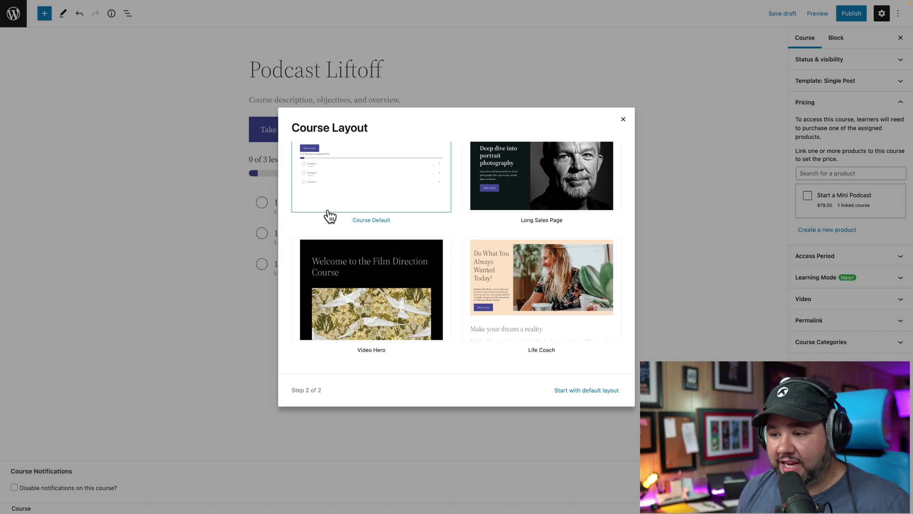
scroll(337, 224, up, 2)
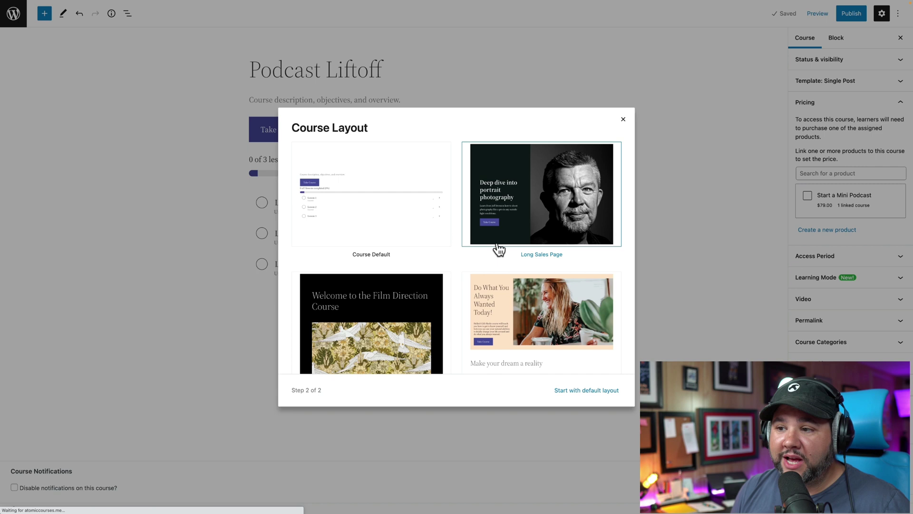
scroll(541, 242, down, 1)
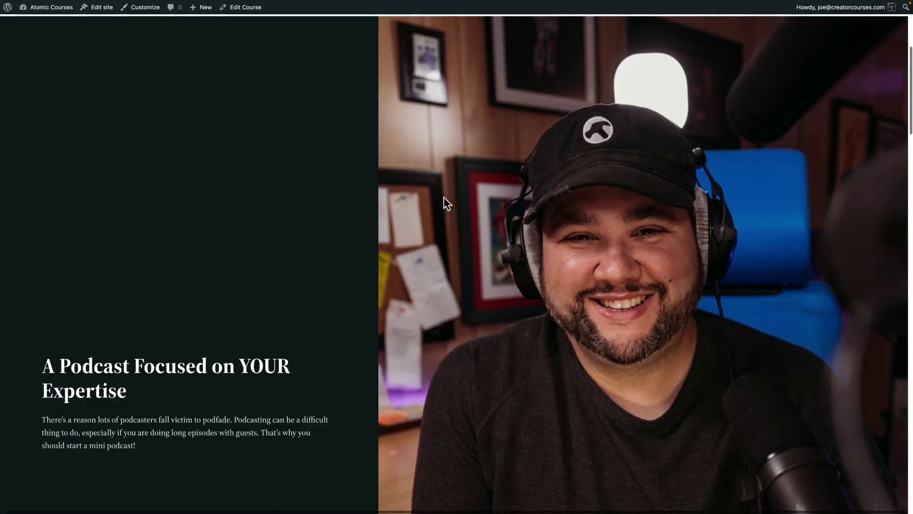
scroll(444, 197, down, 1)
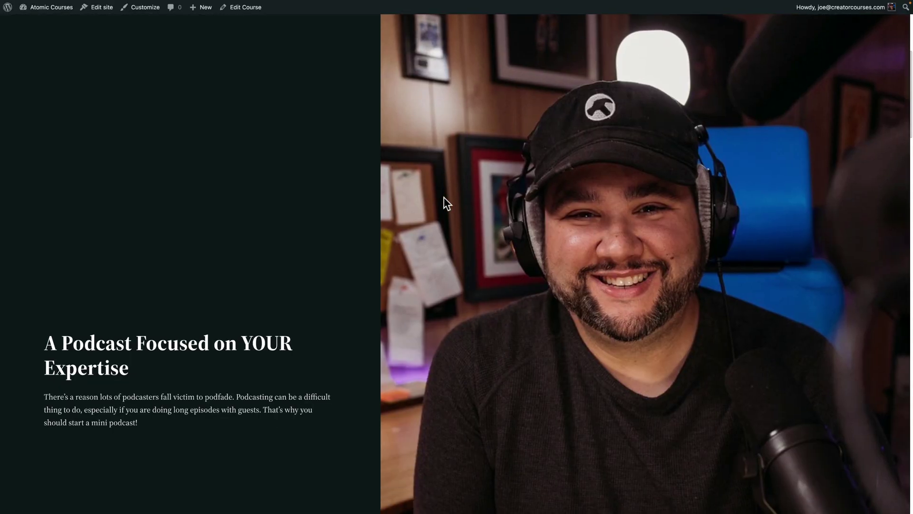
scroll(444, 197, down, 2)
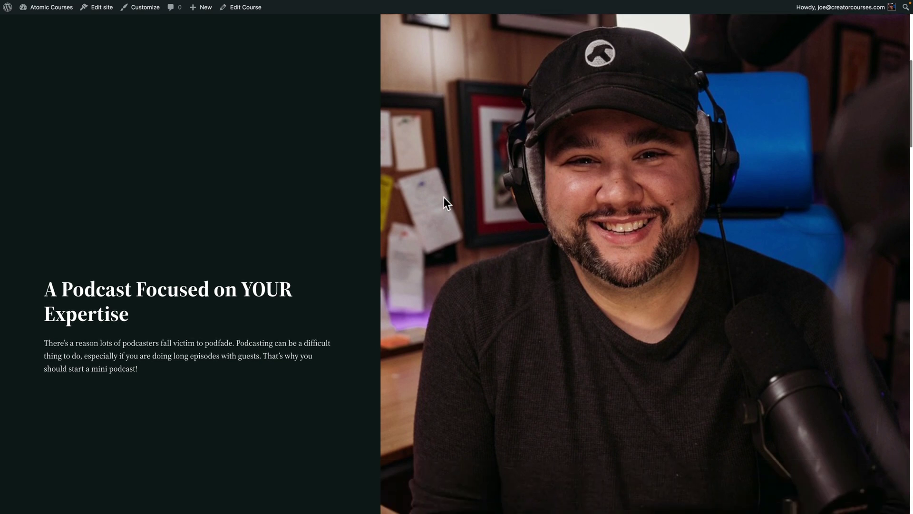
scroll(444, 197, down, 1)
scroll(444, 197, up, 10)
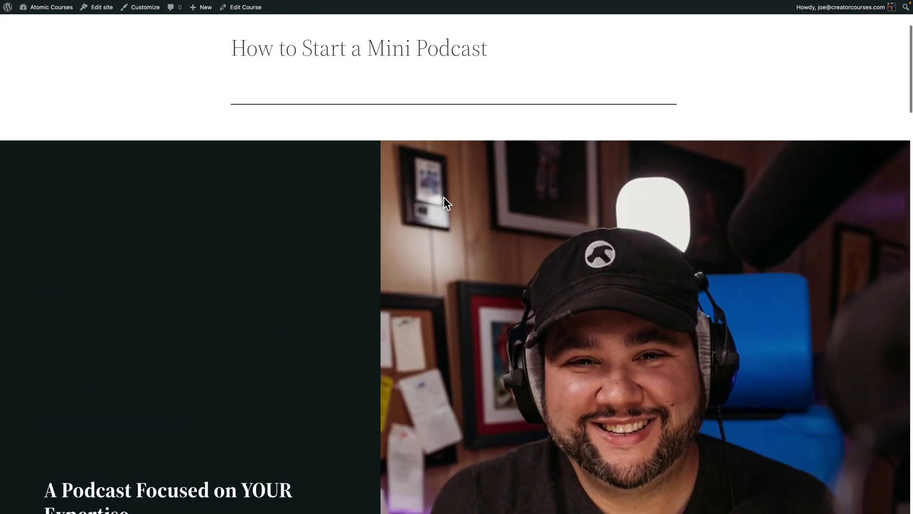
scroll(443, 197, down, 5)
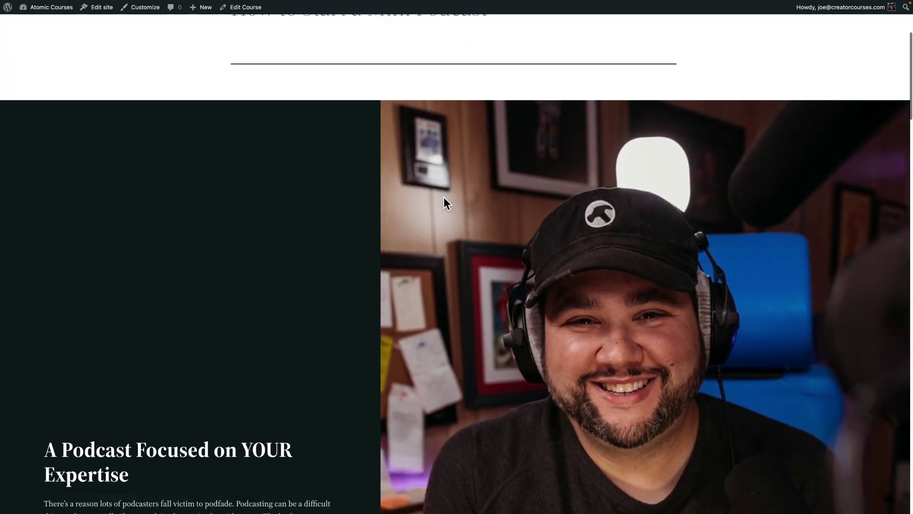
scroll(444, 197, up, 2)
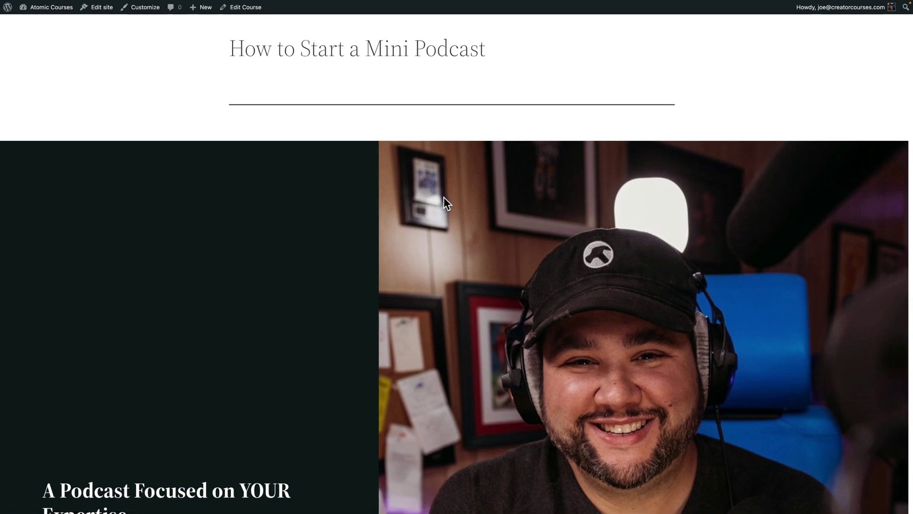
scroll(444, 197, down, 4)
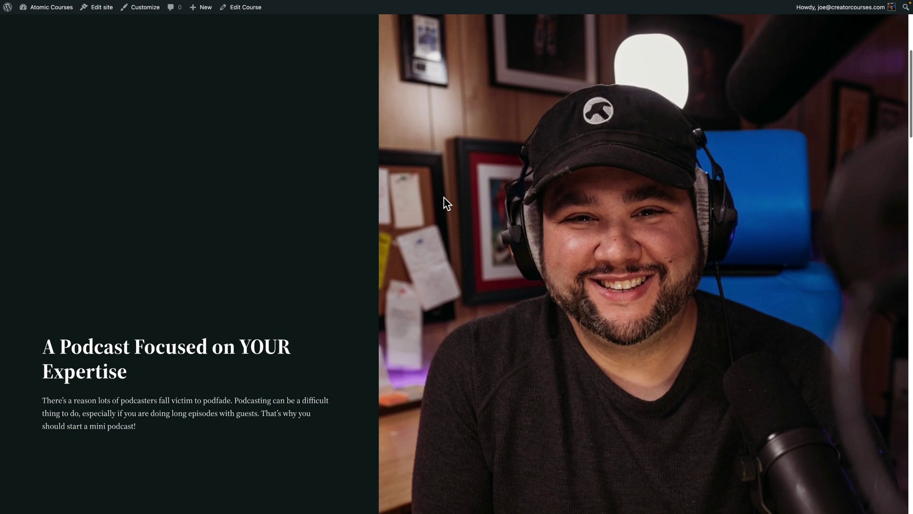
scroll(444, 197, down, 4)
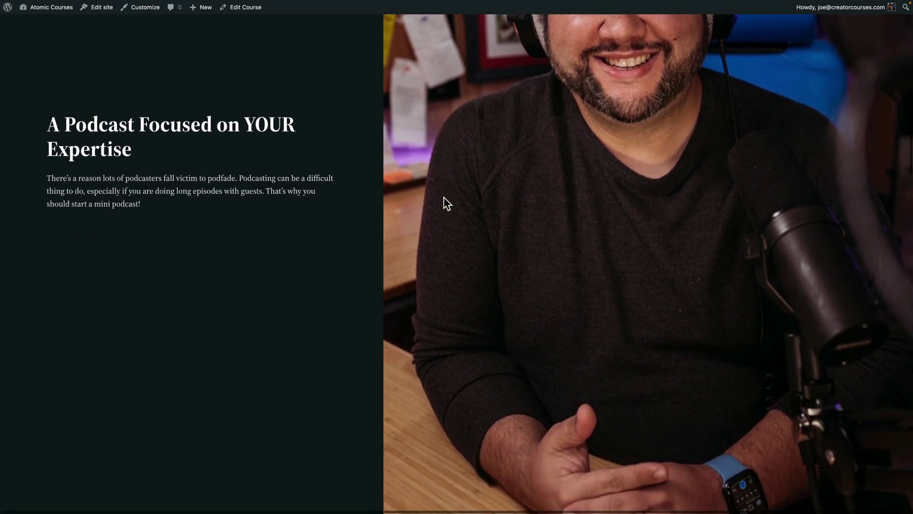
scroll(444, 197, down, 9)
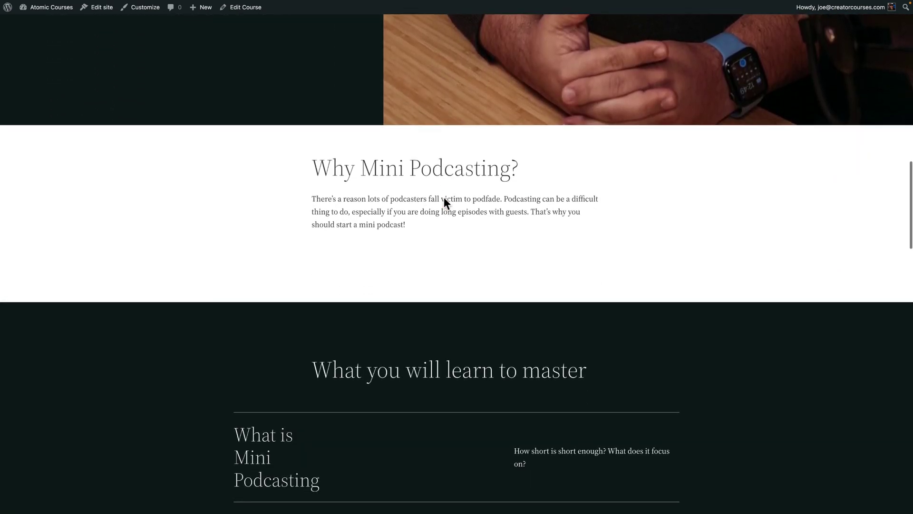
scroll(444, 197, down, 3)
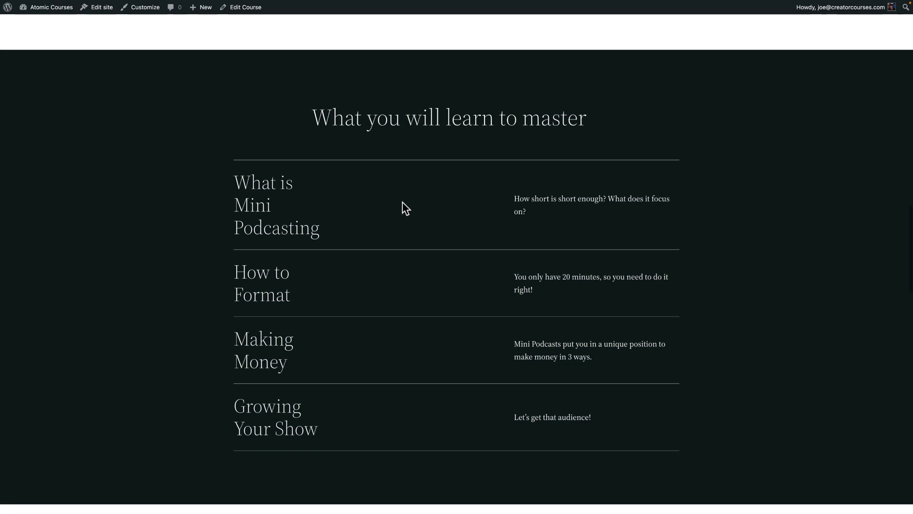
scroll(405, 208, down, 2)
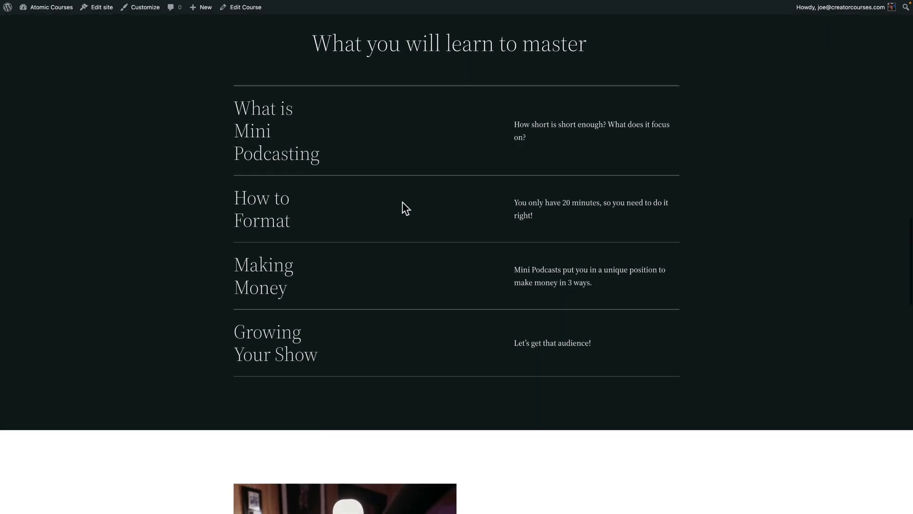
scroll(405, 208, down, 4)
scroll(402, 208, down, 3)
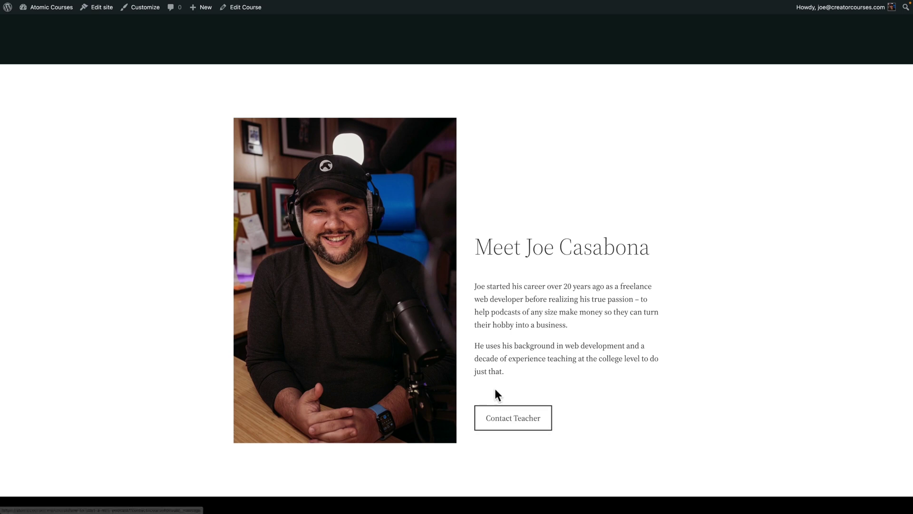
scroll(499, 374, down, 5)
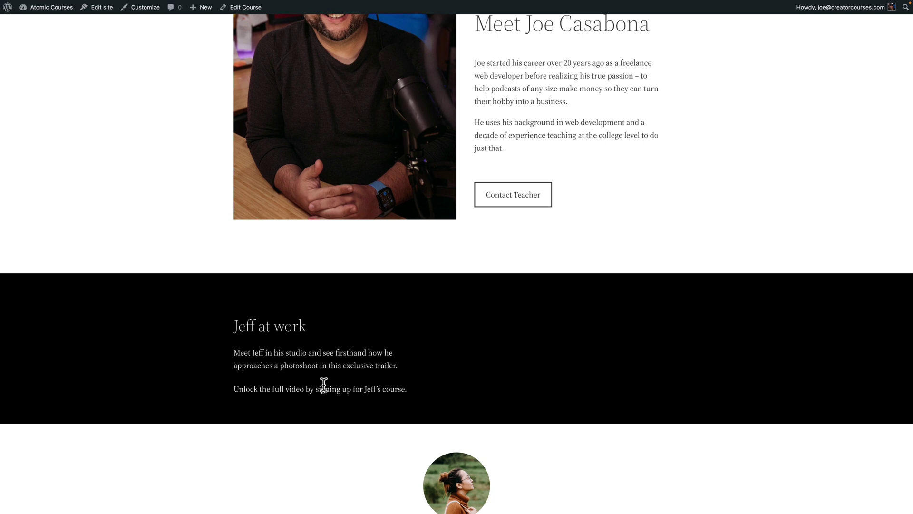
scroll(266, 318, down, 2)
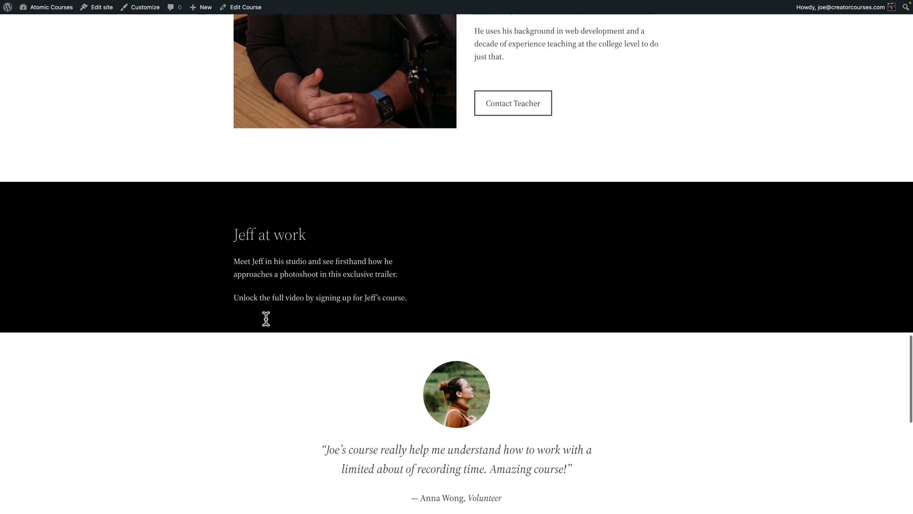
scroll(266, 319, down, 2)
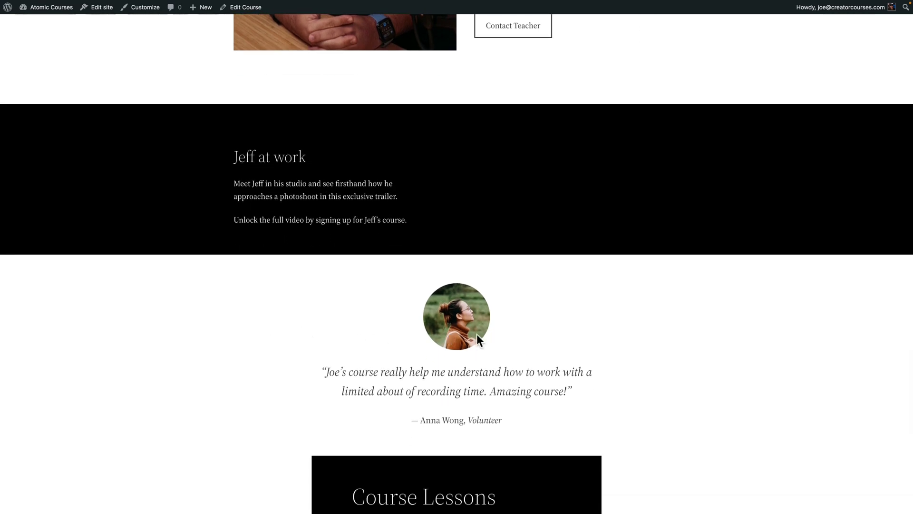
scroll(448, 335, down, 6)
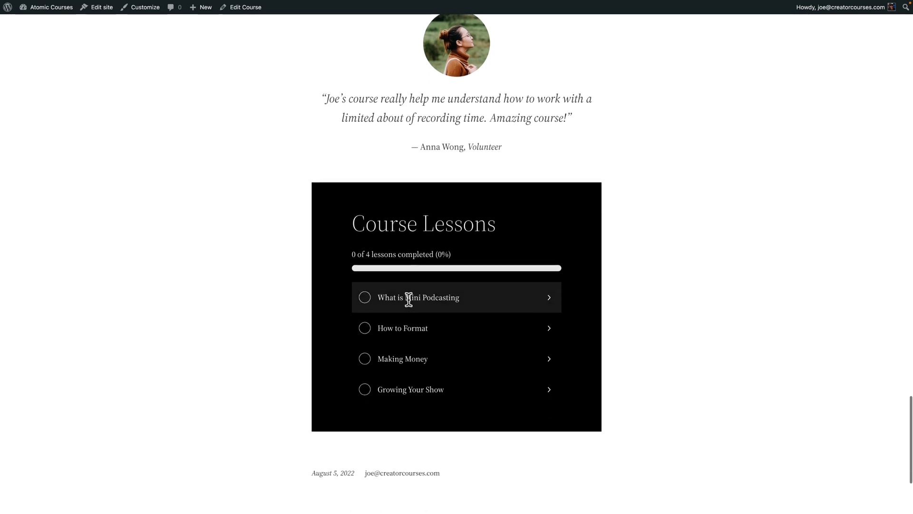
Browse the What is Mini Podcasting, How to Format, Making Money and Growing Your Show lessons, then exit.
click(506, 305)
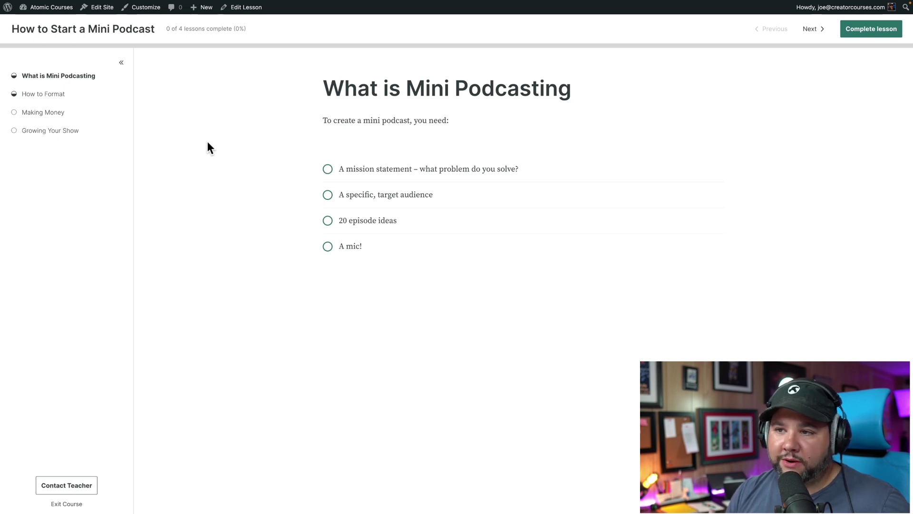
click(66, 95)
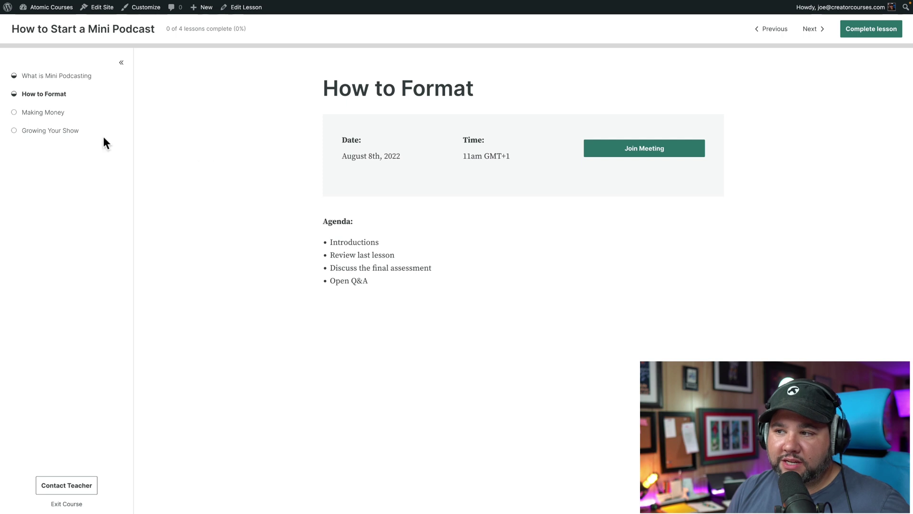
click(48, 114)
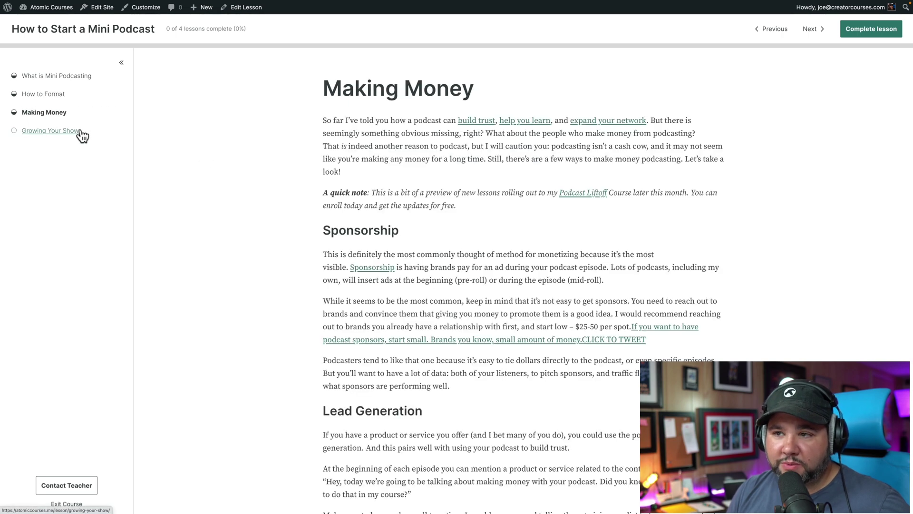
click(80, 135)
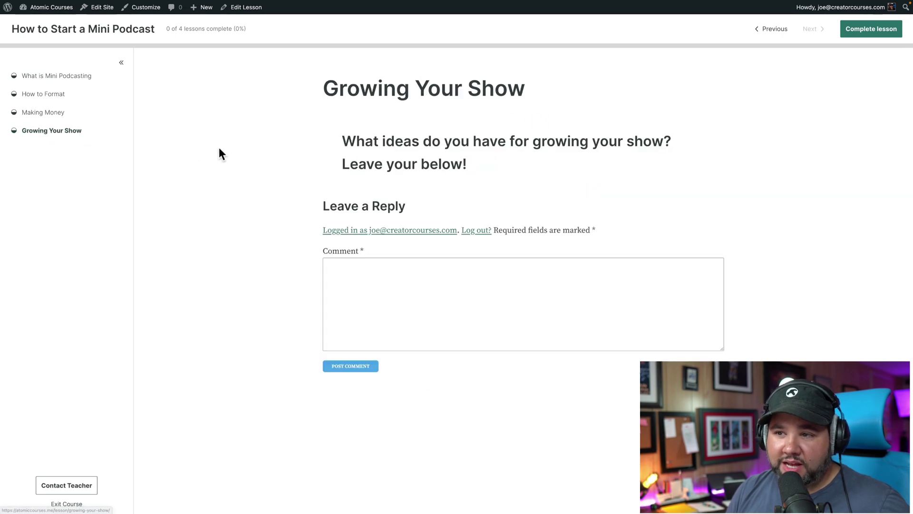
click(65, 95)
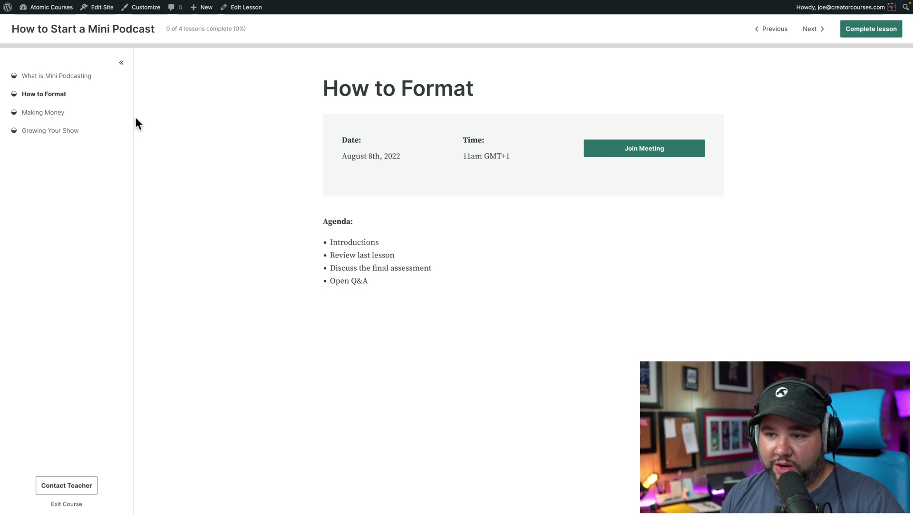
click(78, 122)
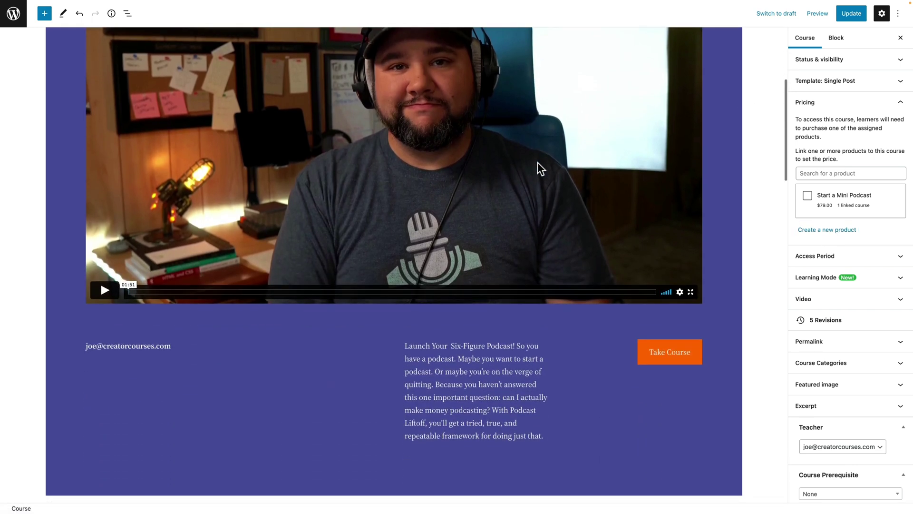
scroll(538, 163, down, 15)
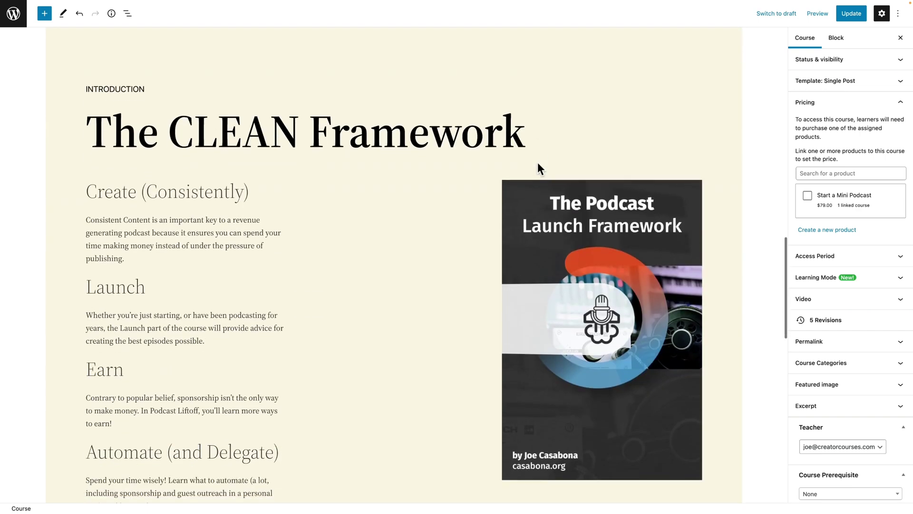
scroll(538, 164, down, 12)
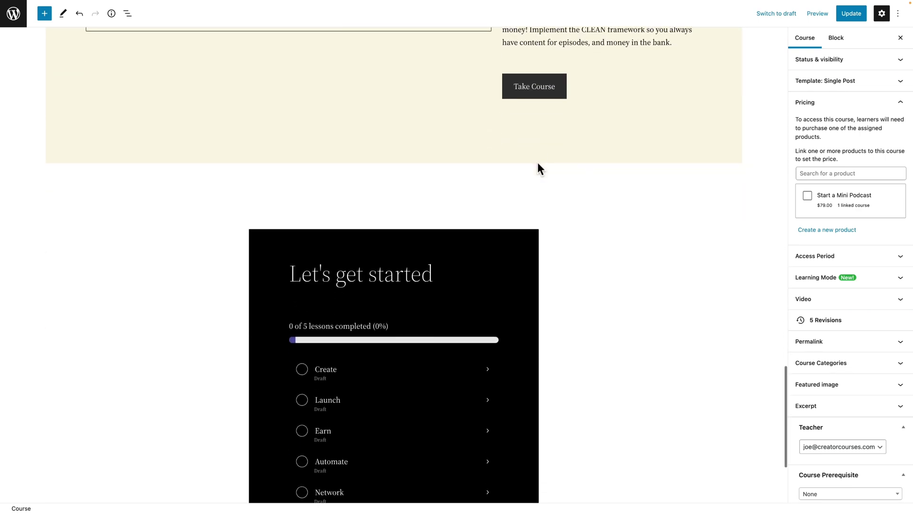
scroll(538, 164, down, 5)
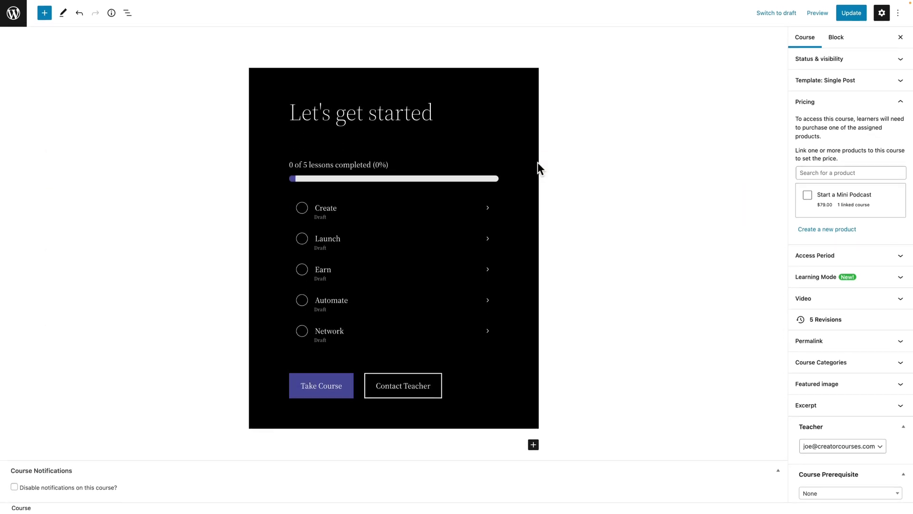
scroll(537, 163, up, 12)
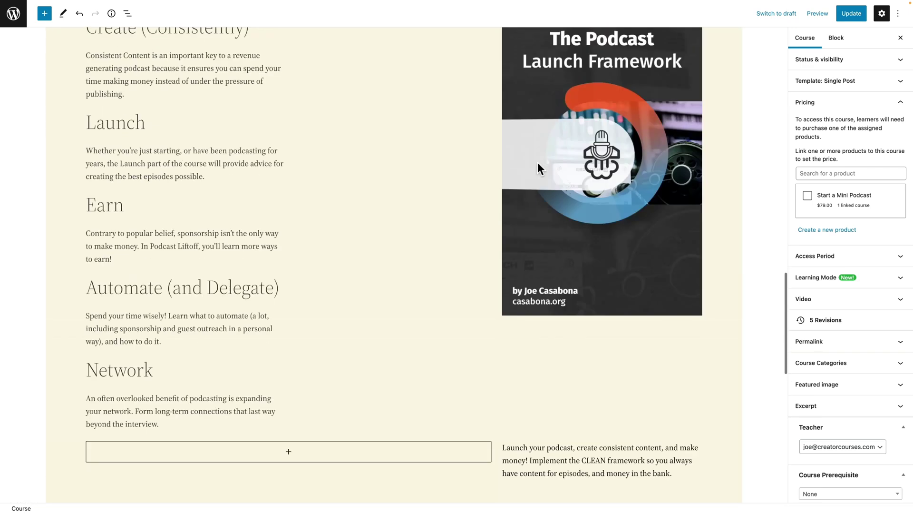
scroll(537, 163, up, 15)
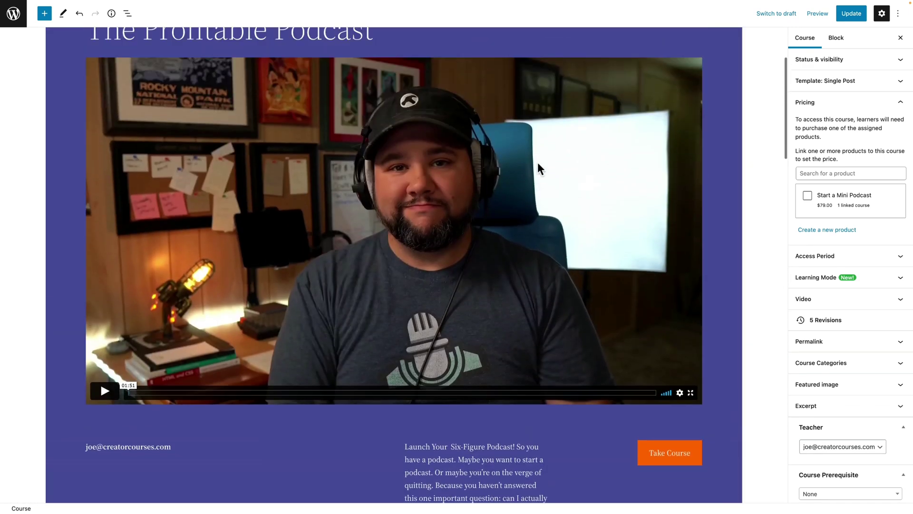
scroll(538, 163, up, 3)
scroll(537, 164, down, 7)
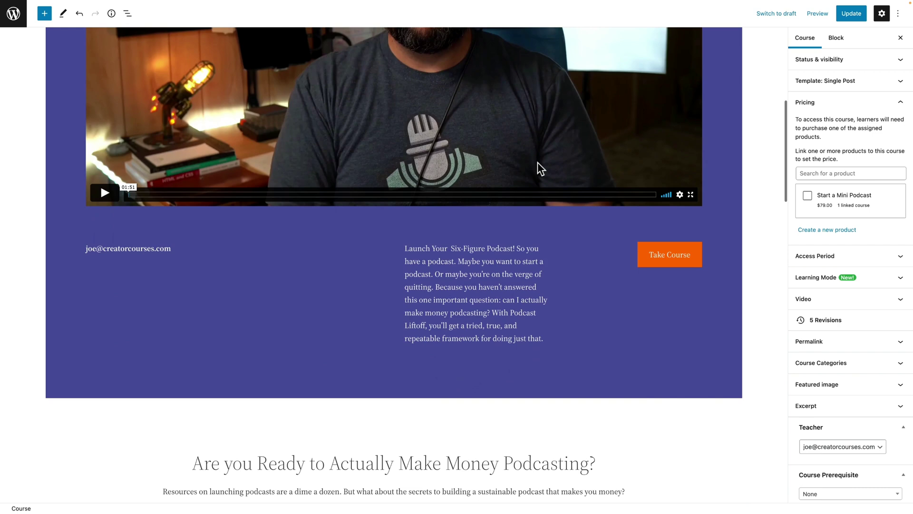
scroll(533, 173, down, 5)
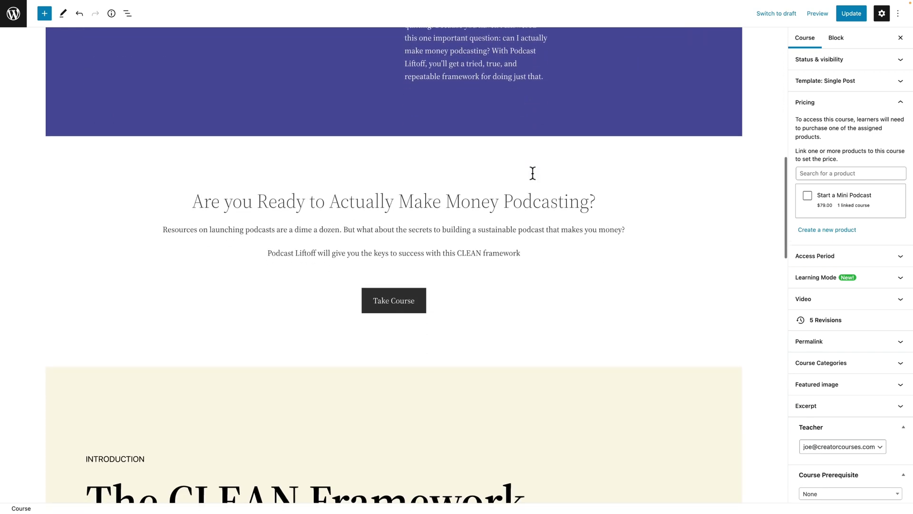
scroll(533, 172, down, 5)
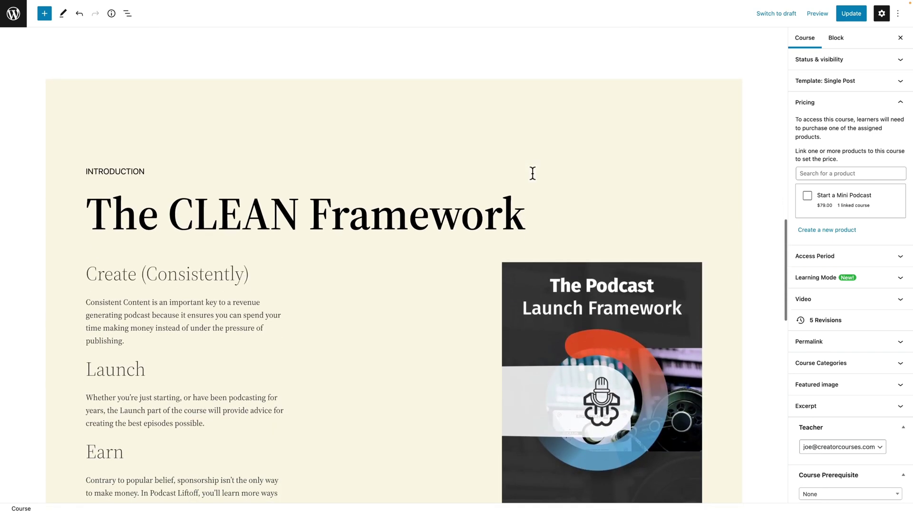
scroll(533, 173, down, 5)
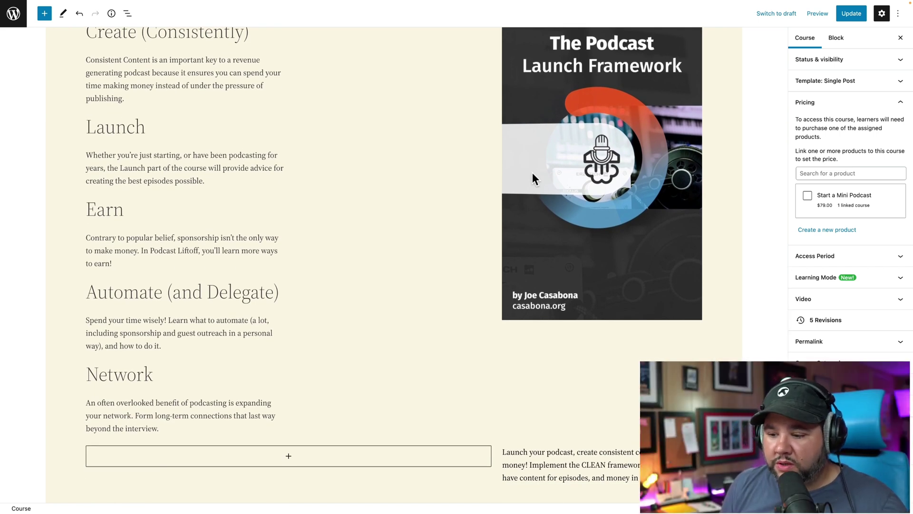
scroll(533, 173, down, 2)
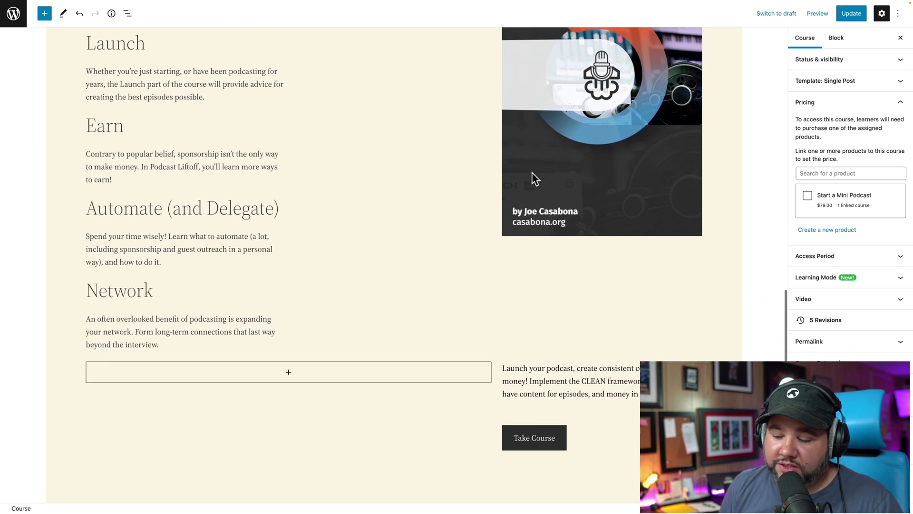
scroll(532, 174, down, 8)
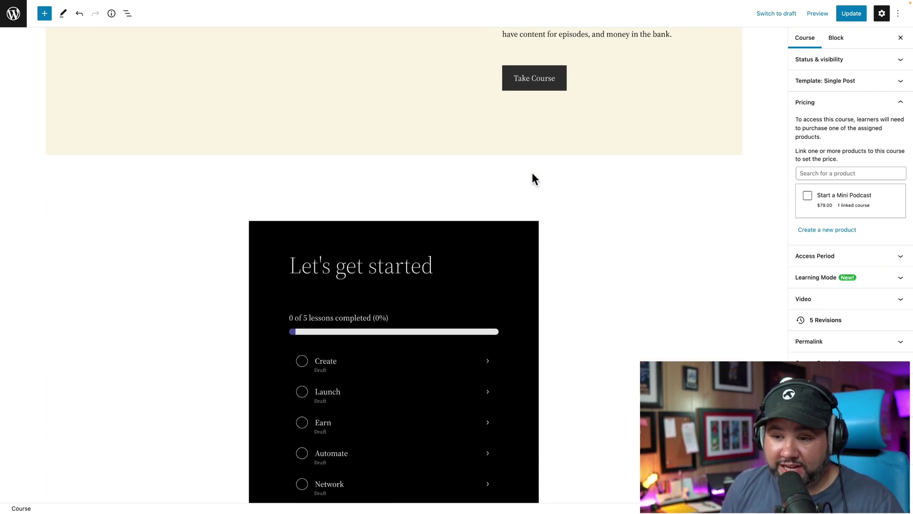
scroll(532, 172, down, 3)
scroll(532, 173, up, 20)
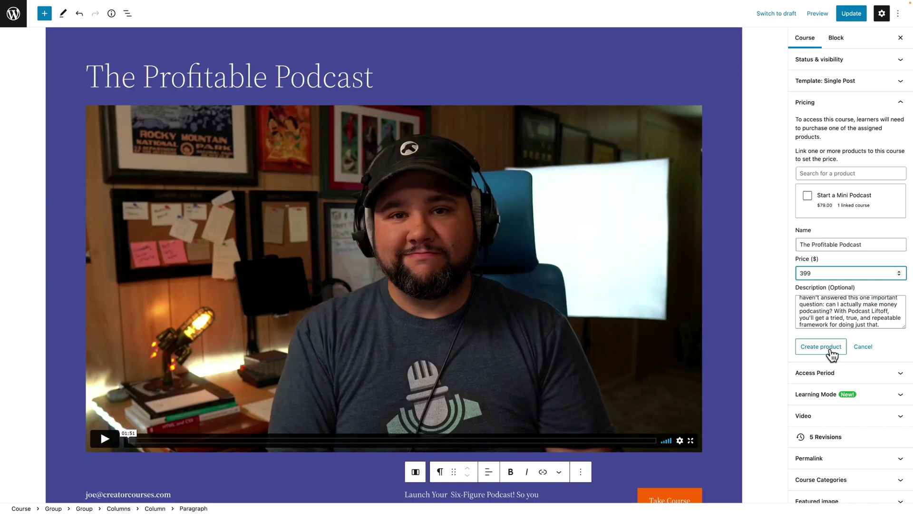
Create the $399.00 'The Profitable Podcast' product and link it to the course.
click(821, 346)
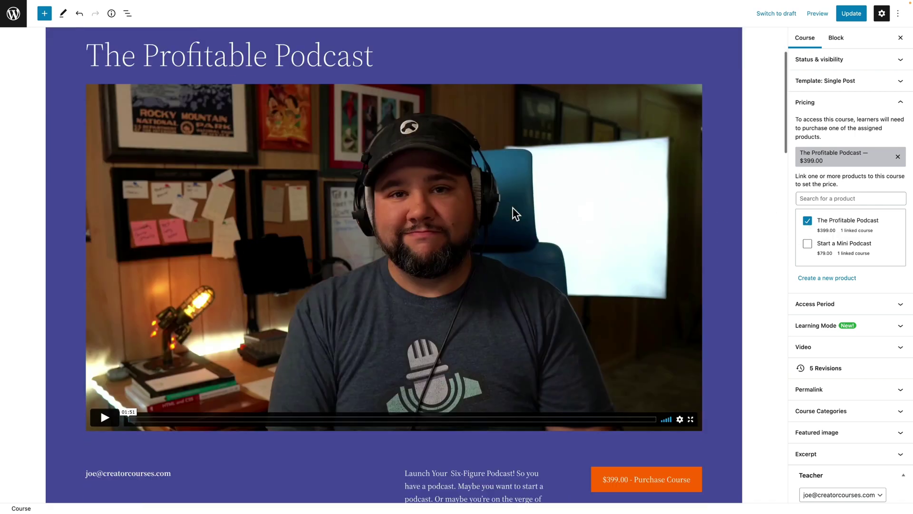
scroll(512, 209, down, 15)
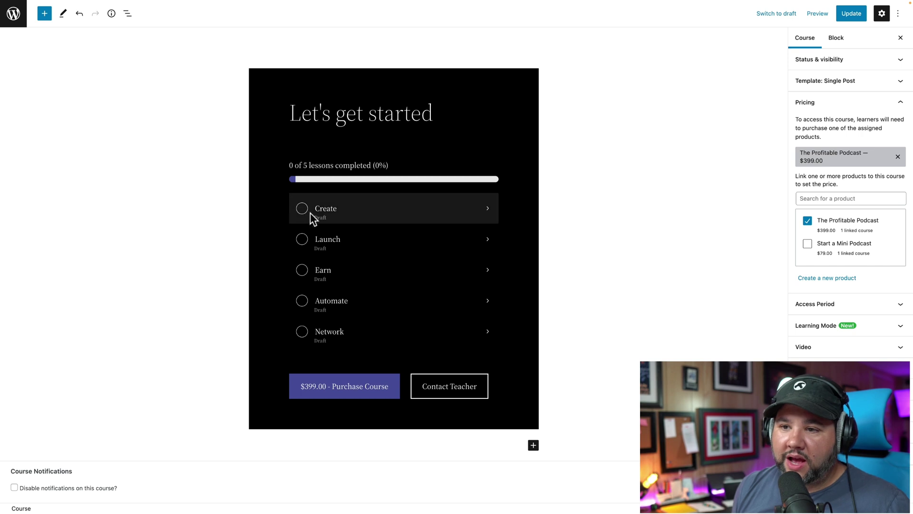
Add a lesson named 'Resources' below Network, save it, and reselect the Create lesson.
click(338, 210)
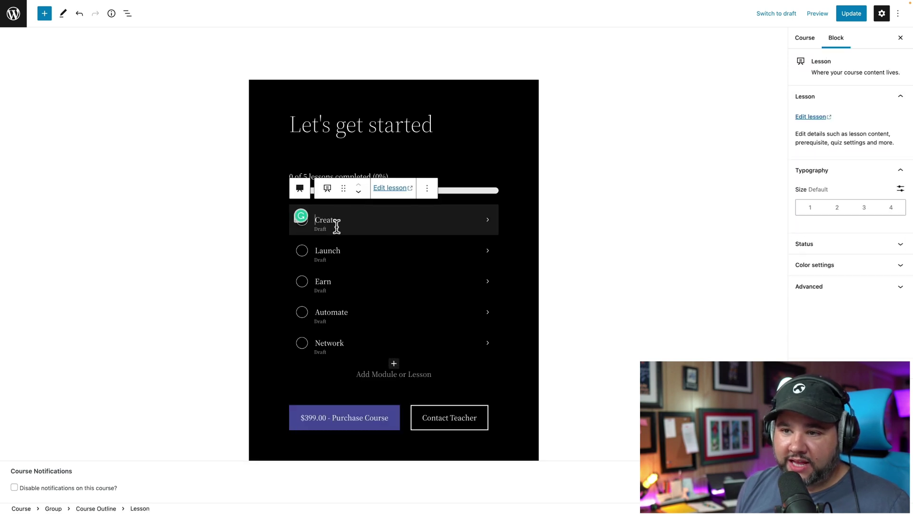
click(395, 365)
click(362, 385)
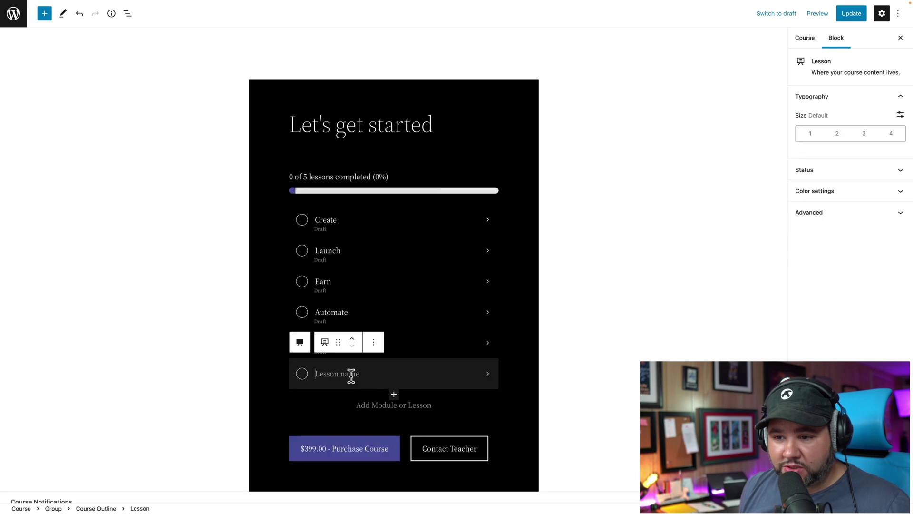
text(Resources)
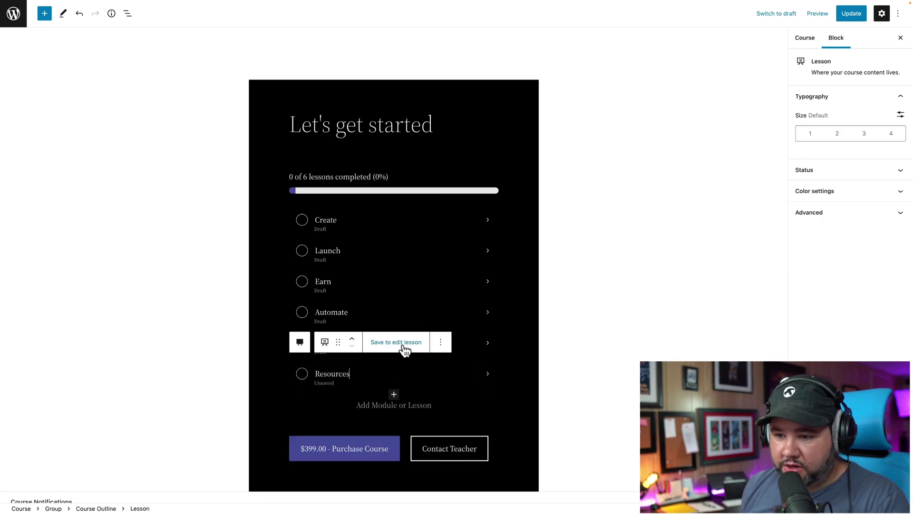
click(404, 345)
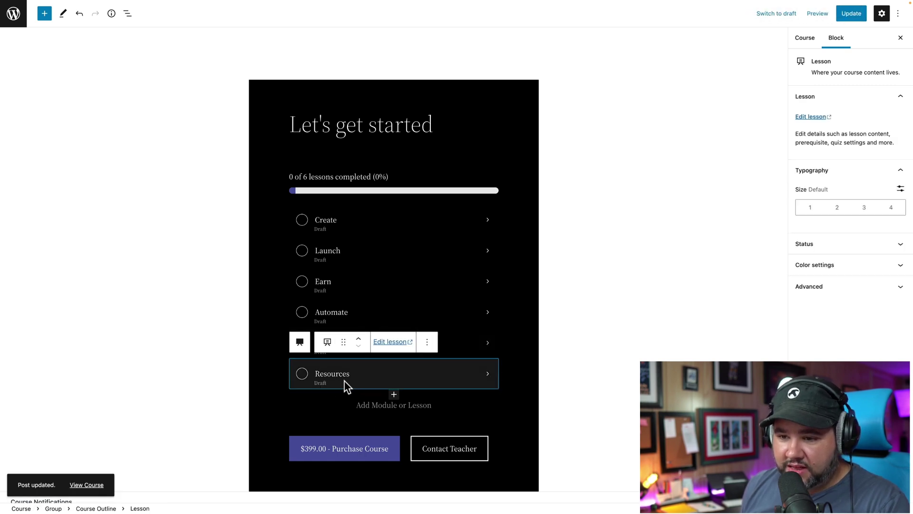
click(341, 220)
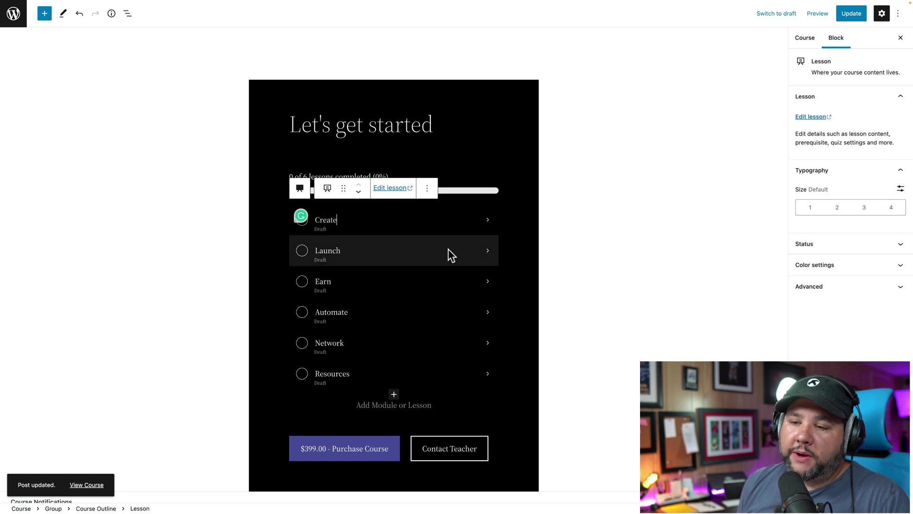
click(379, 248)
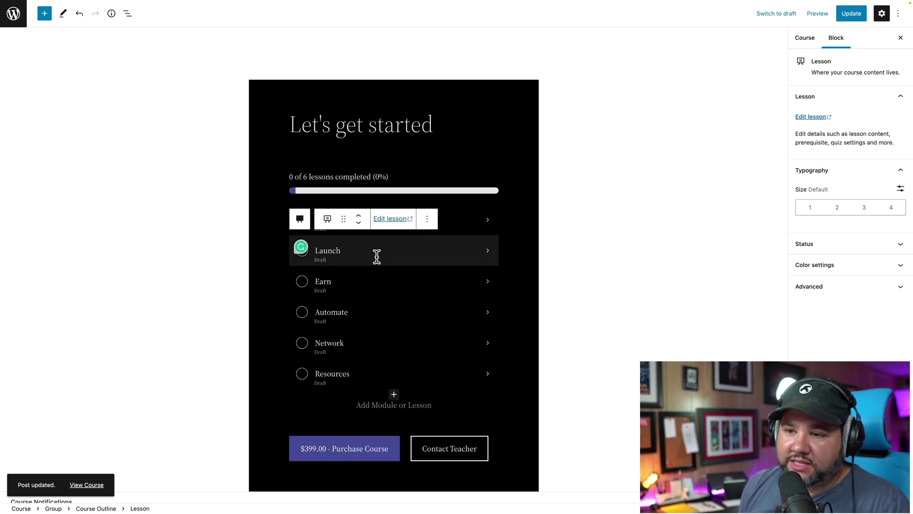
click(459, 220)
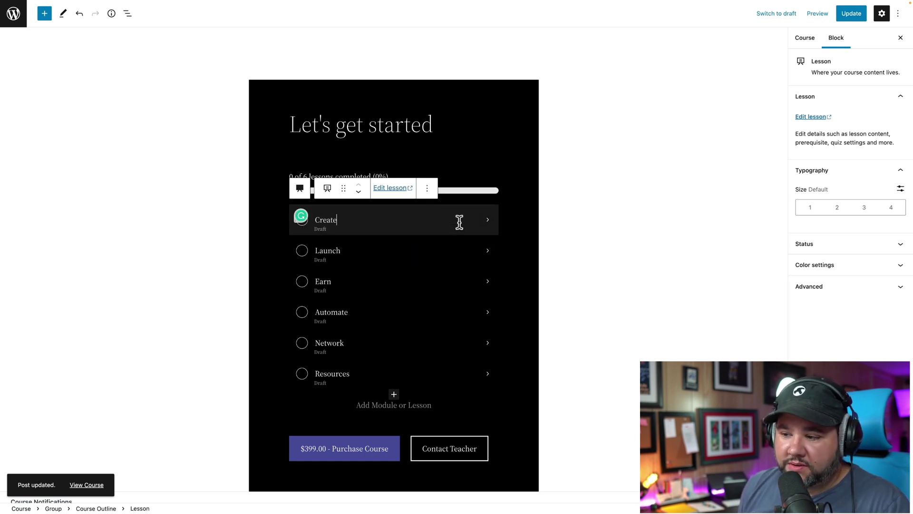
Open the Create lesson in its own editor, keeping its title in the setup wizard.
click(398, 190)
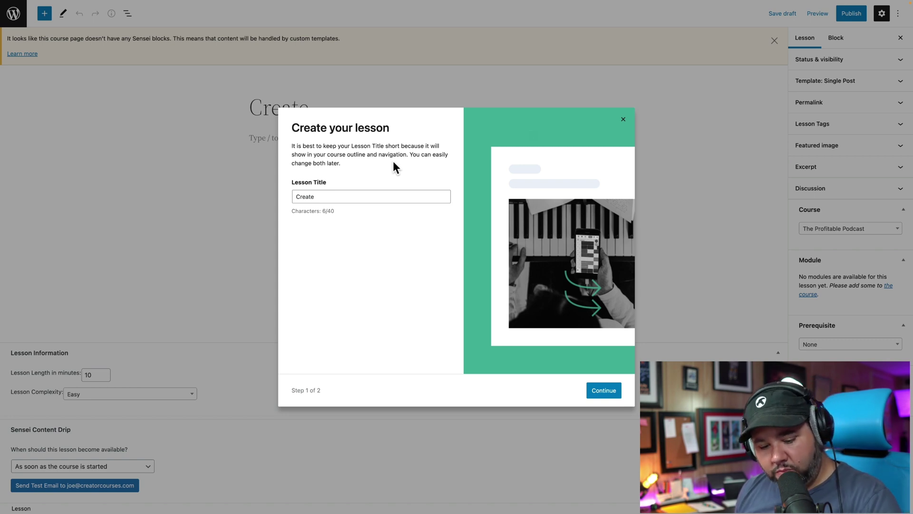
click(593, 389)
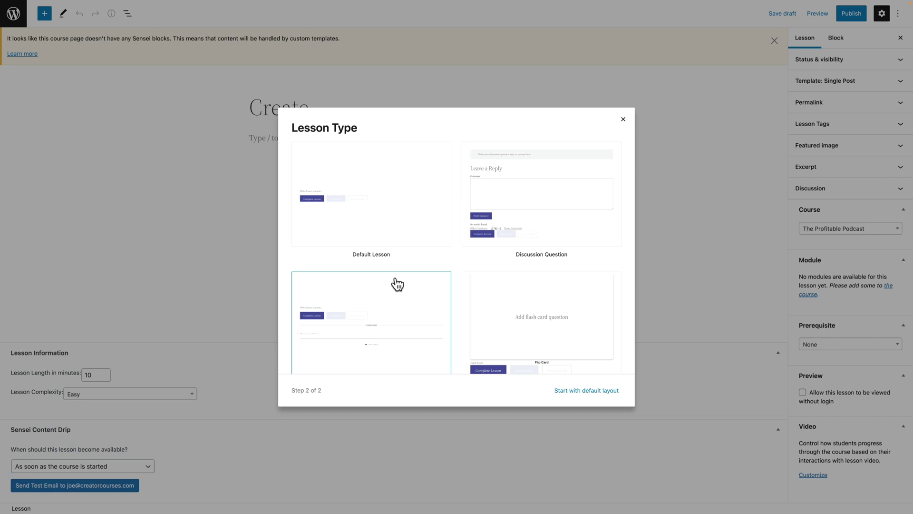
Browse the lesson type layouts and start the Create lesson from the Flashcards layout.
scroll(413, 283, down, 3)
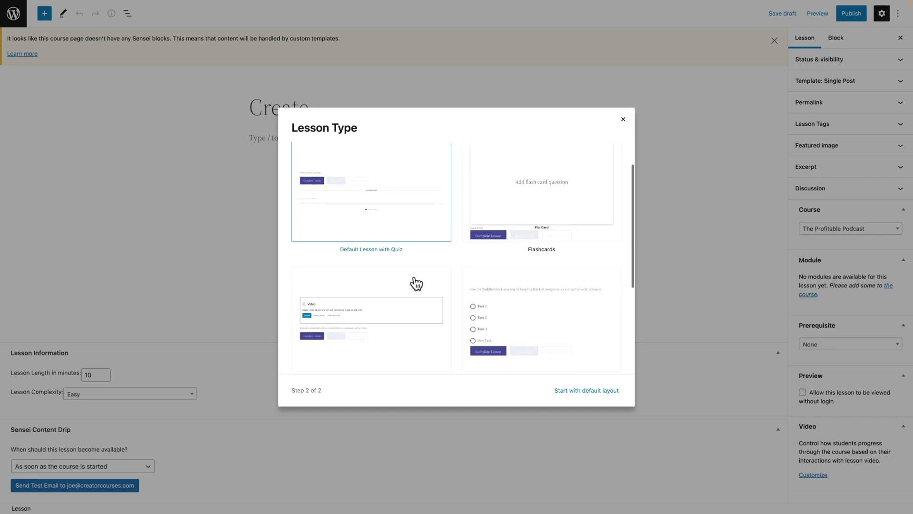
scroll(417, 283, down, 2)
scroll(421, 282, down, 3)
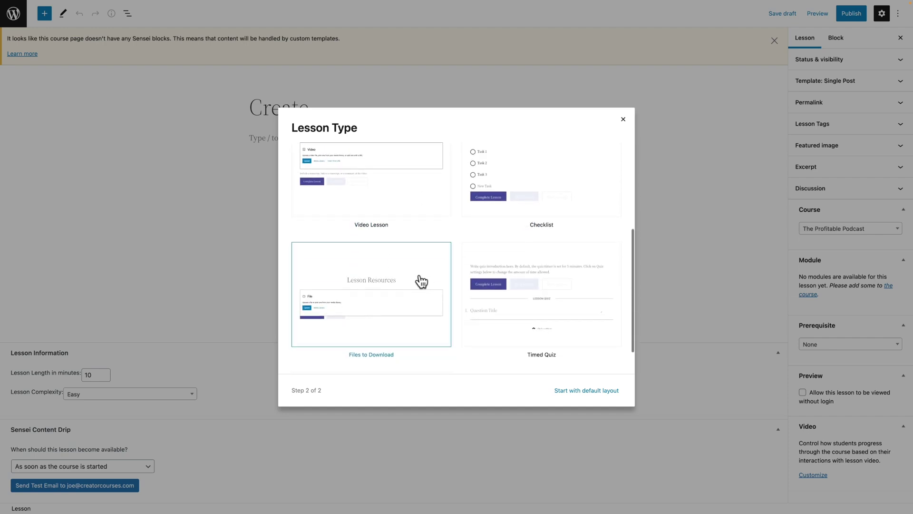
scroll(421, 281, up, 7)
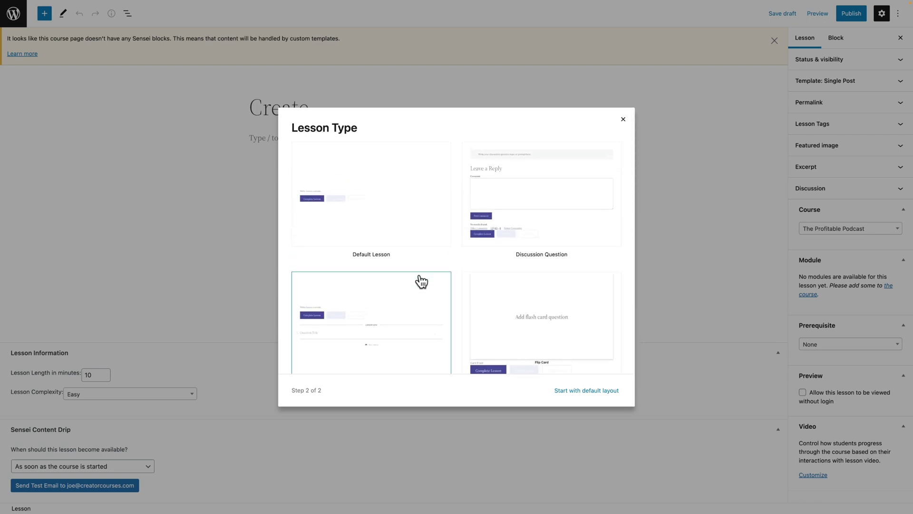
scroll(422, 282, down, 1)
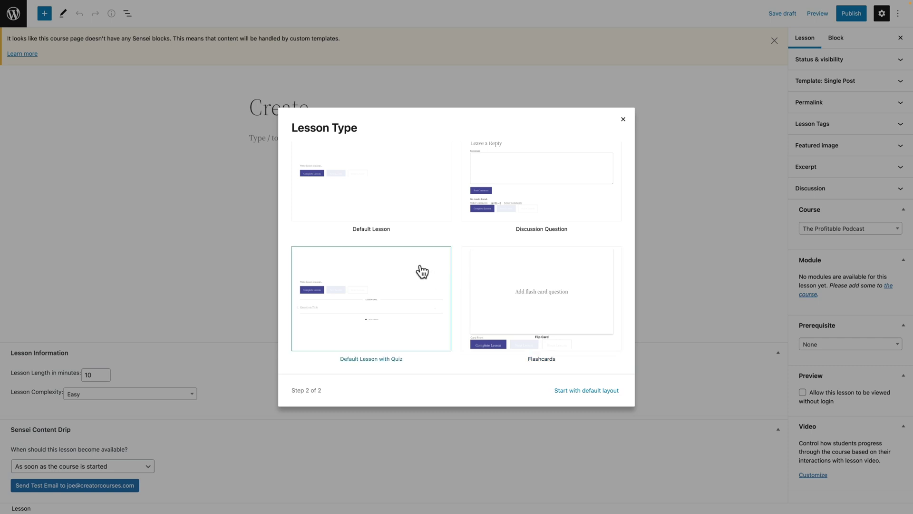
scroll(422, 271, down, 1)
scroll(421, 271, down, 3)
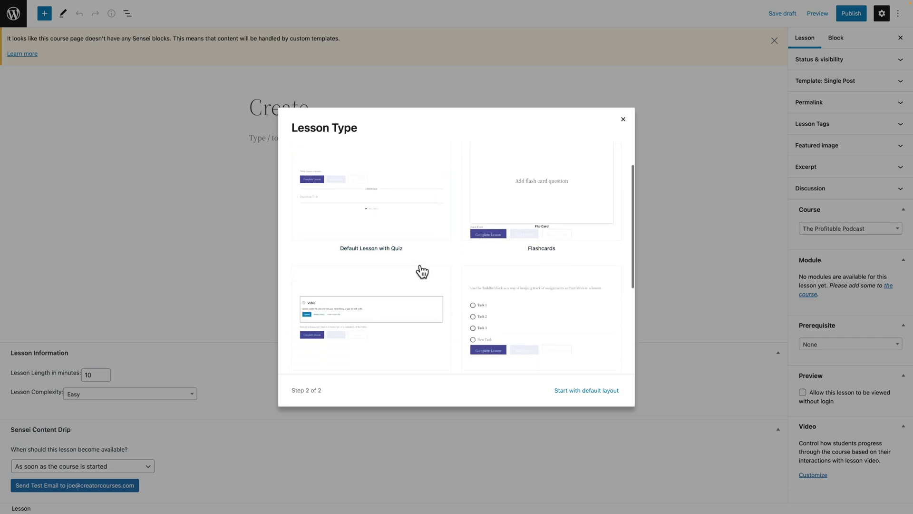
scroll(421, 270, down, 1)
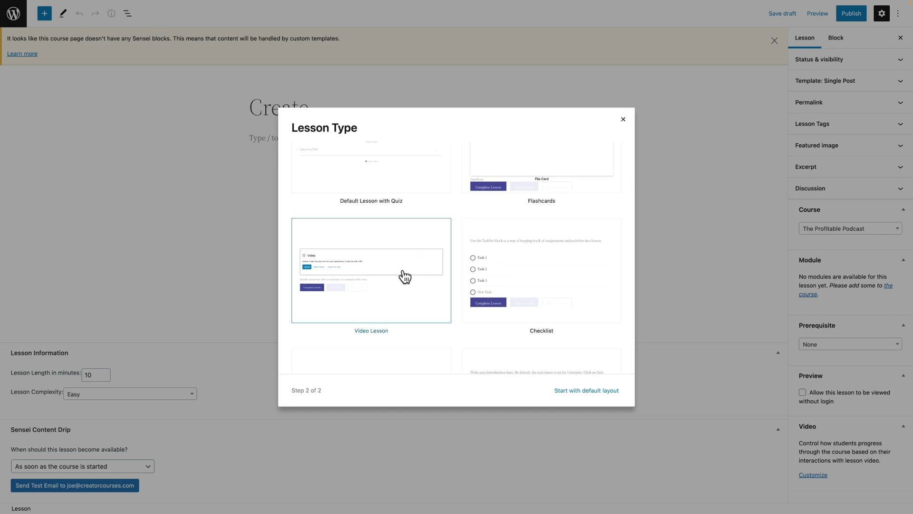
scroll(374, 284, down, 3)
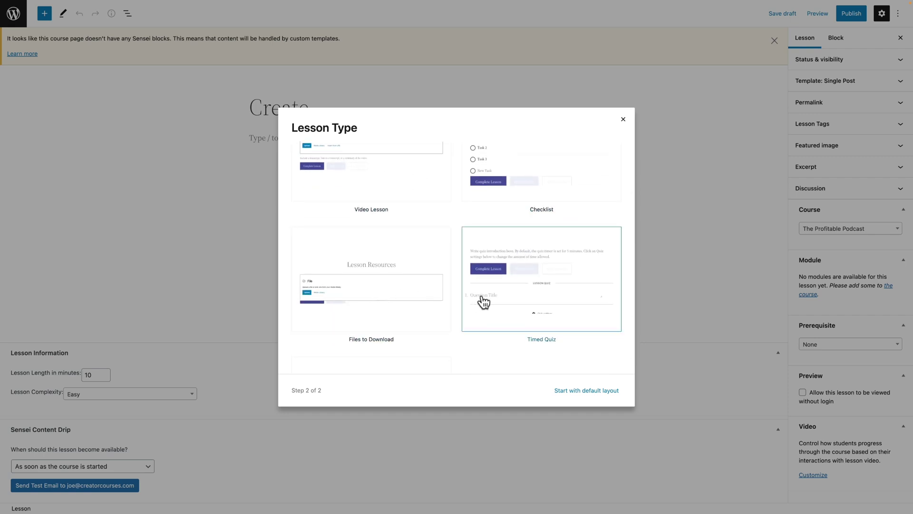
scroll(490, 297, down, 1)
scroll(363, 316, down, 2)
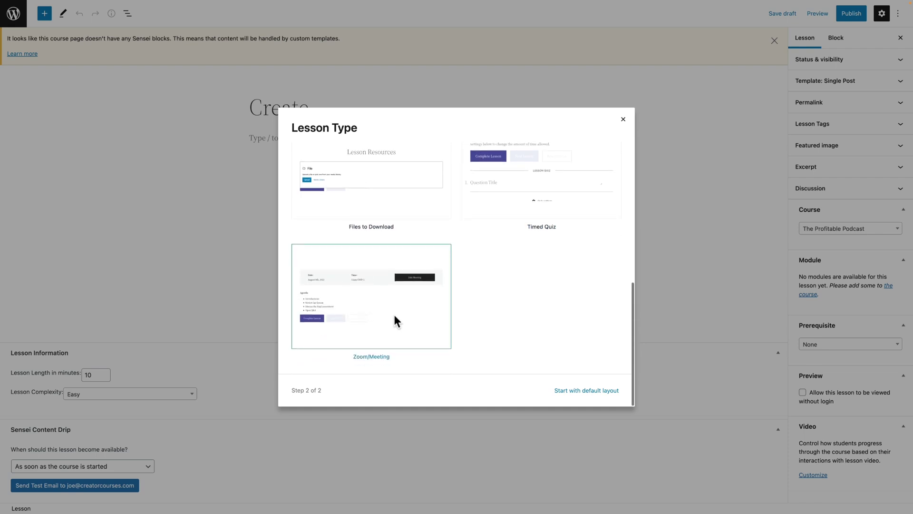
scroll(389, 318, down, 1)
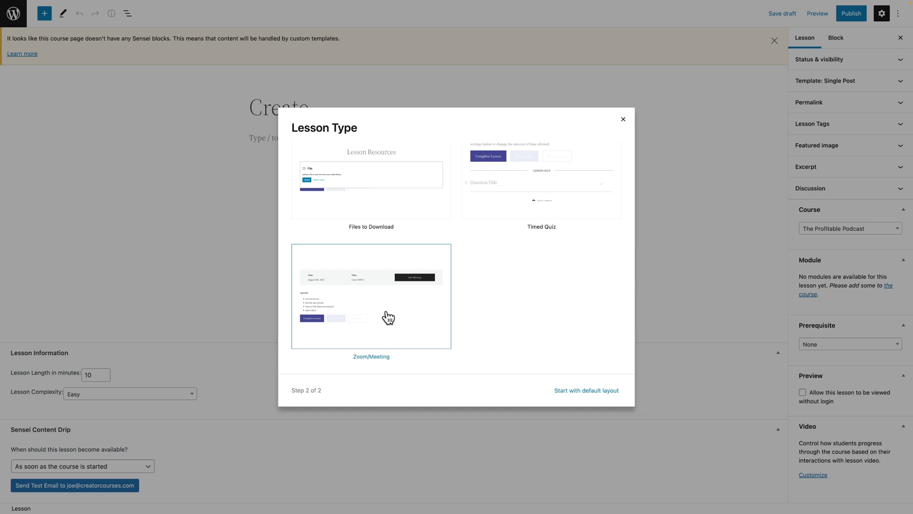
scroll(379, 310, up, 10)
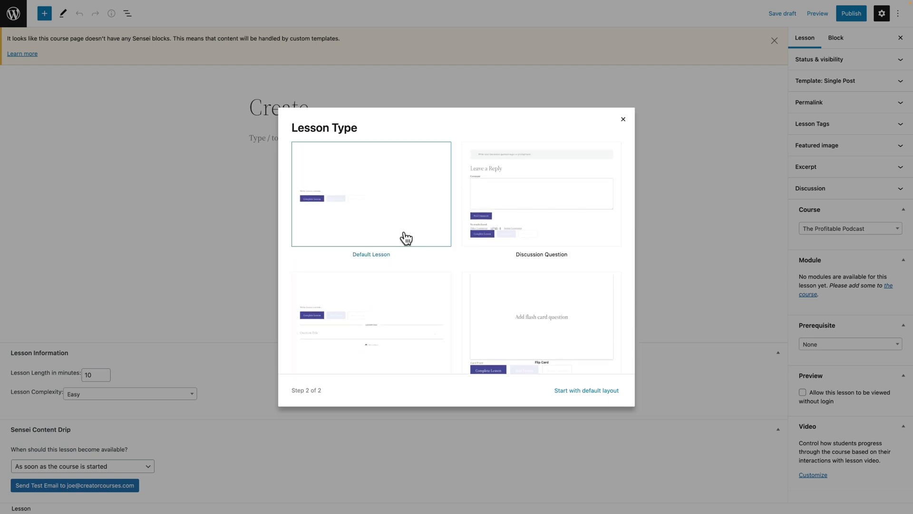
scroll(405, 238, down, 2)
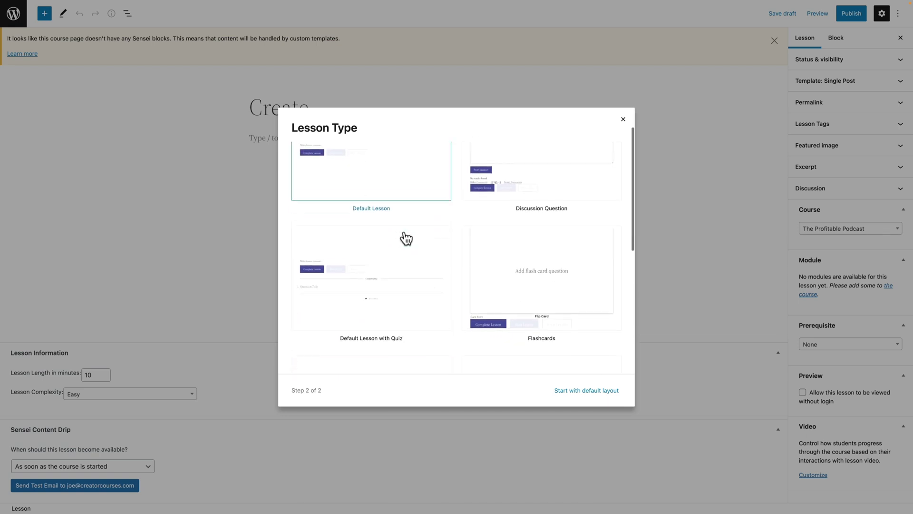
click(559, 295)
Paste the true/false question about whether your mic matters most onto the card front.
click(385, 192)
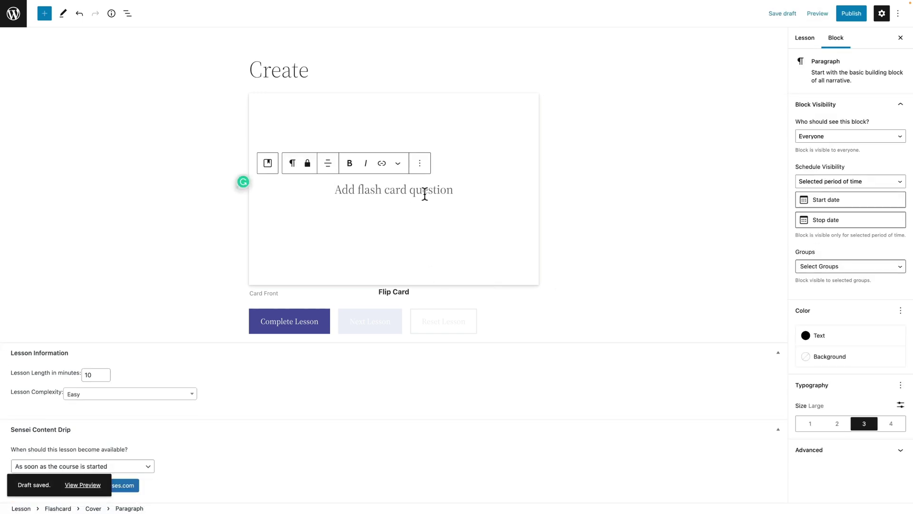
text(True or False: Your mic is the most important aspect of a podcast.)
click(280, 294)
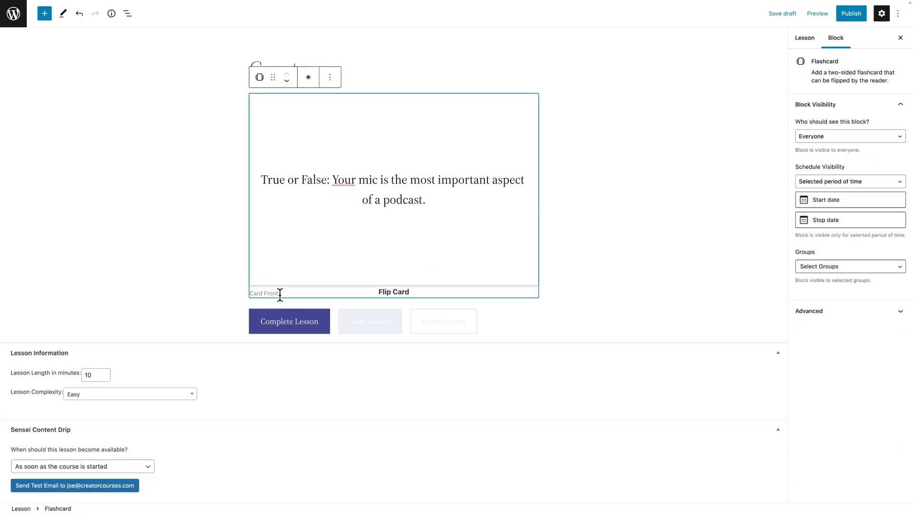
Answer FALSE on the card back with 'content is king' bolded, then add an empty block below the title.
click(403, 292)
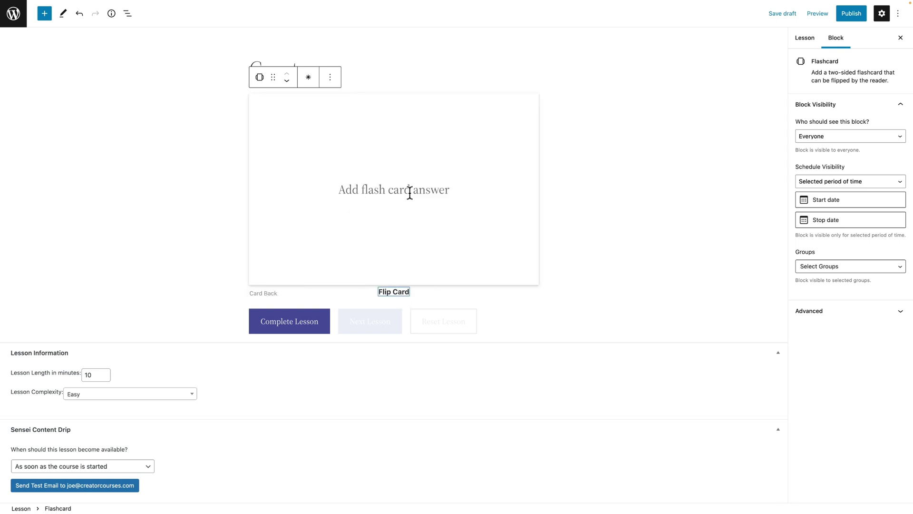
click(410, 193)
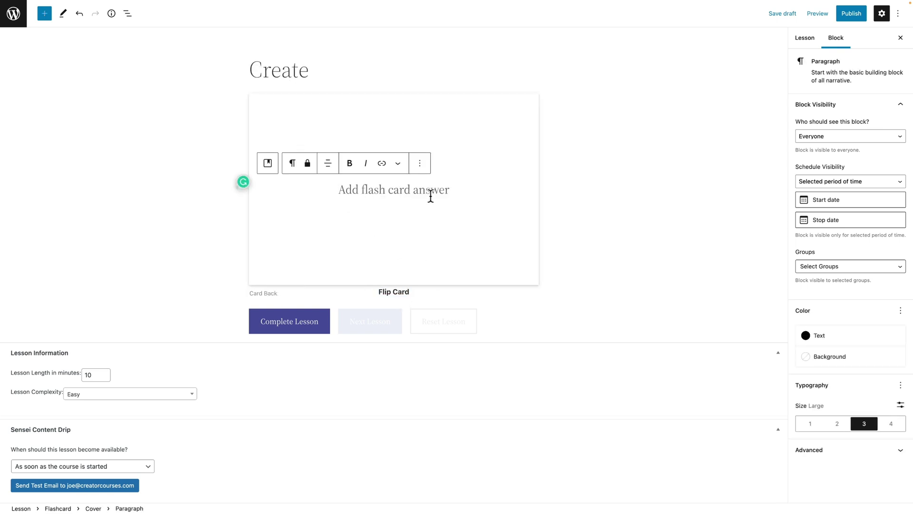
text(FALSE)
text(! You want a decent mic, but content is king. Think about that when you create your show.)
drag(443, 179, 515, 177)
key(ctrl+b)
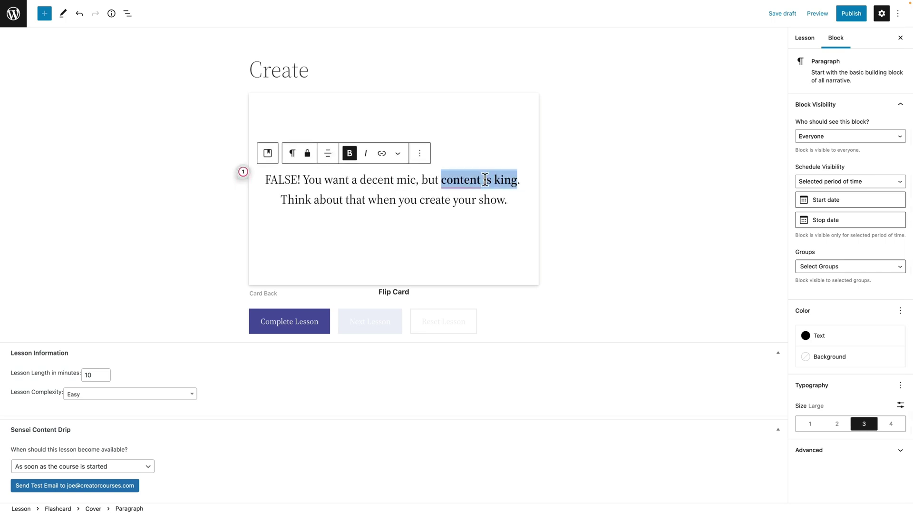
click(583, 177)
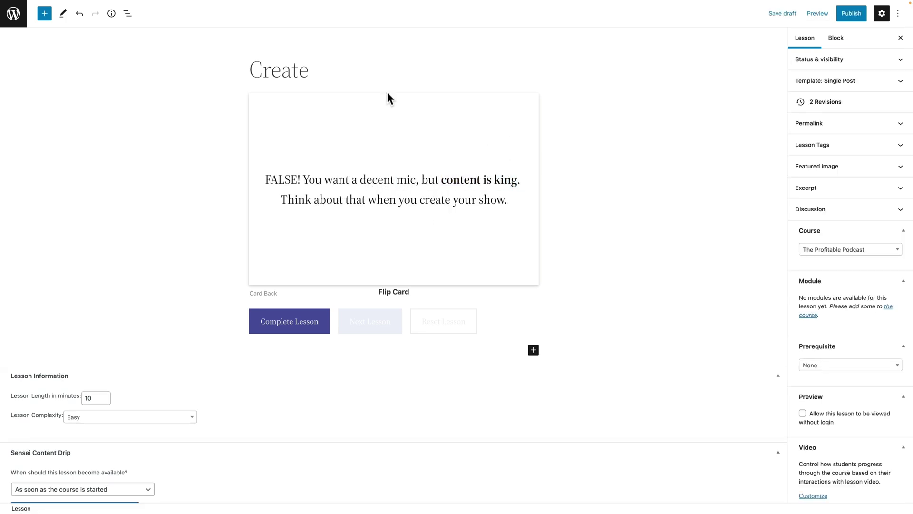
click(402, 295)
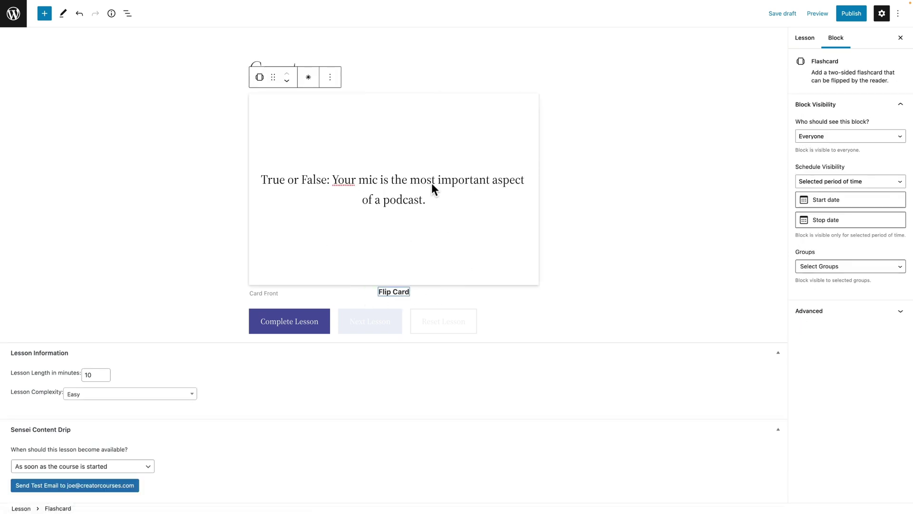
click(378, 67)
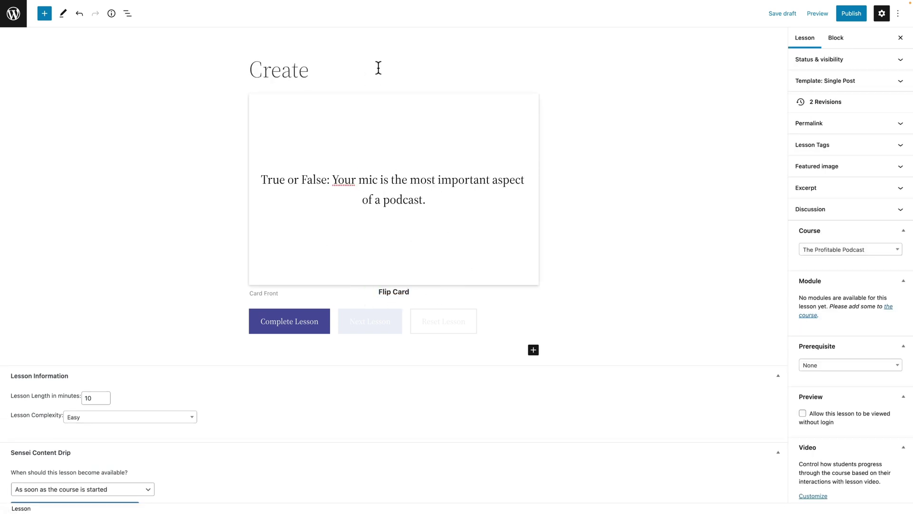
key(Return)
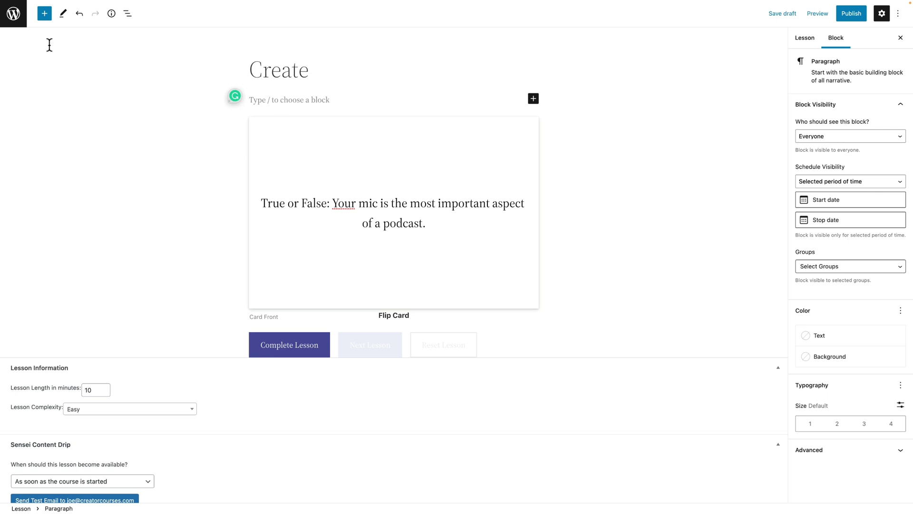
click(45, 17)
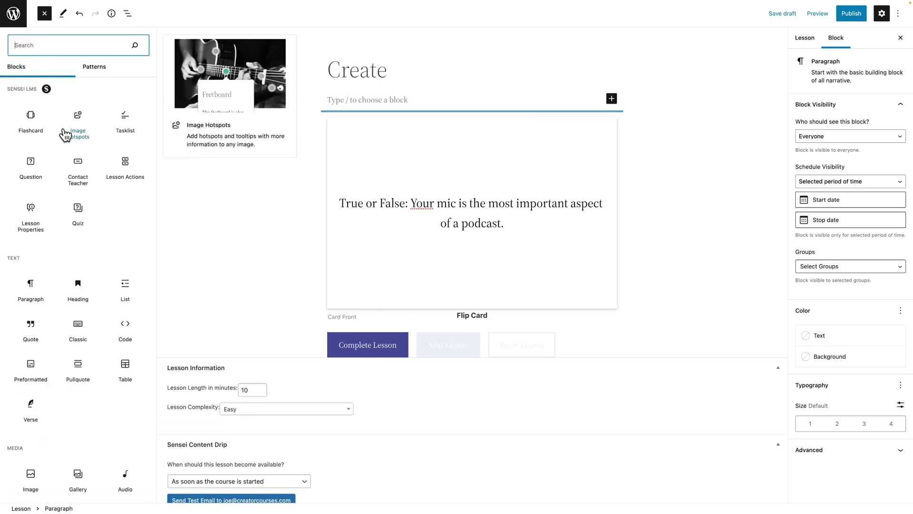
mouse_move(63, 128)
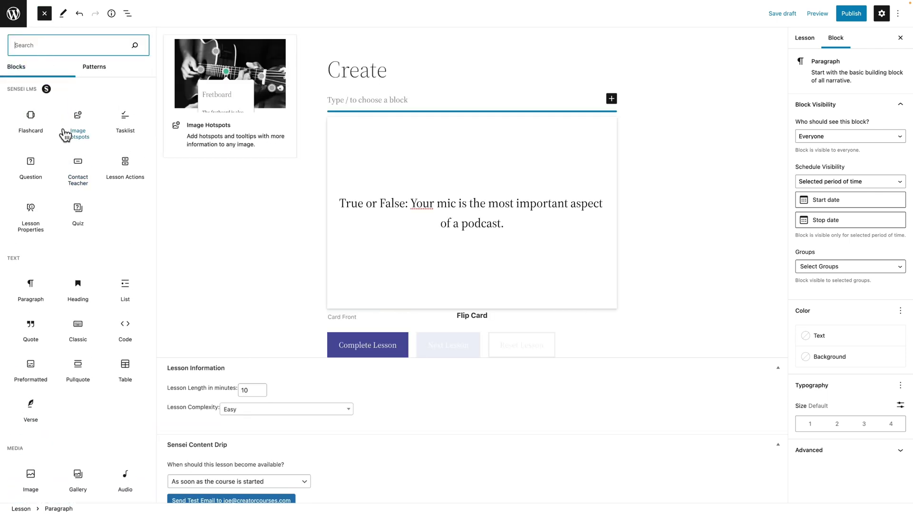
scroll(78, 343, down, 4)
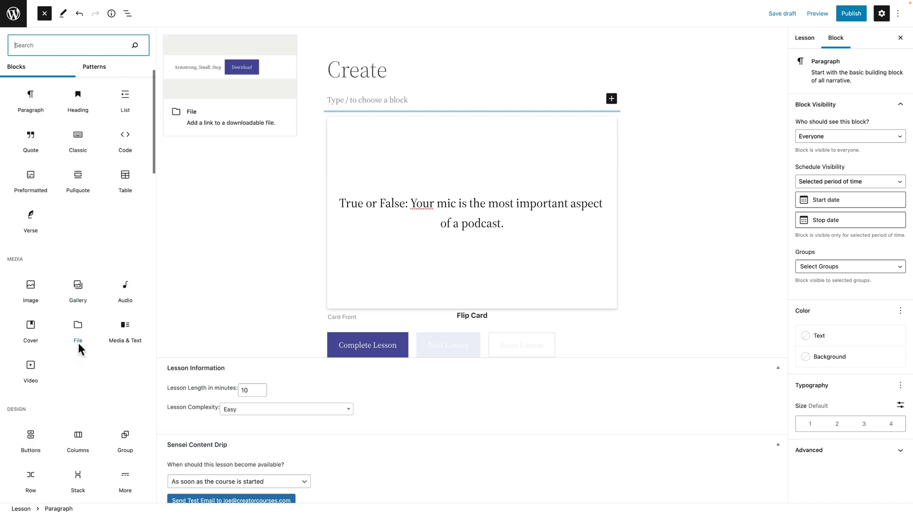
scroll(78, 342, down, 5)
scroll(95, 335, up, 9)
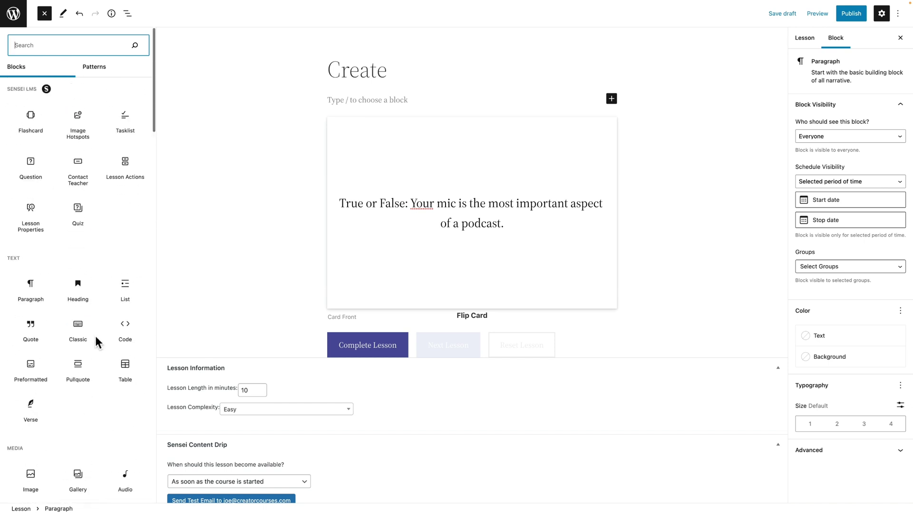
mouse_move(71, 209)
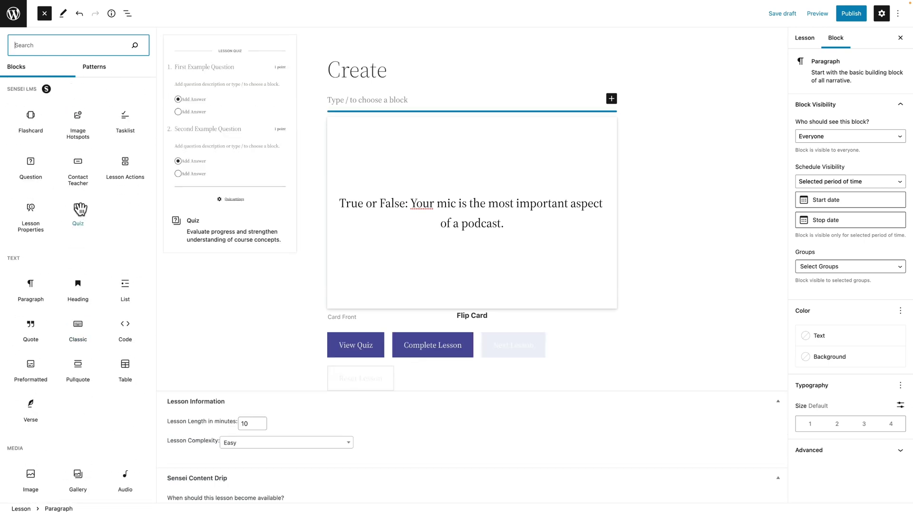
mouse_move(126, 177)
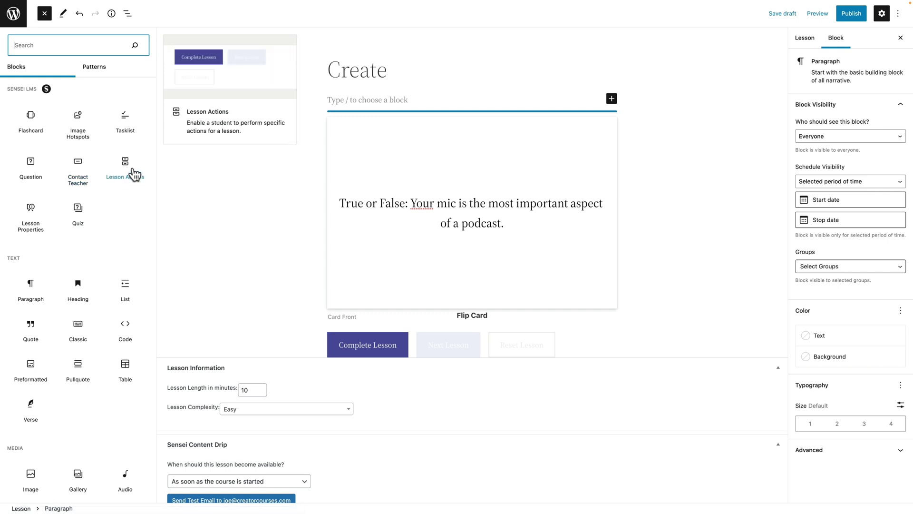
mouse_move(128, 133)
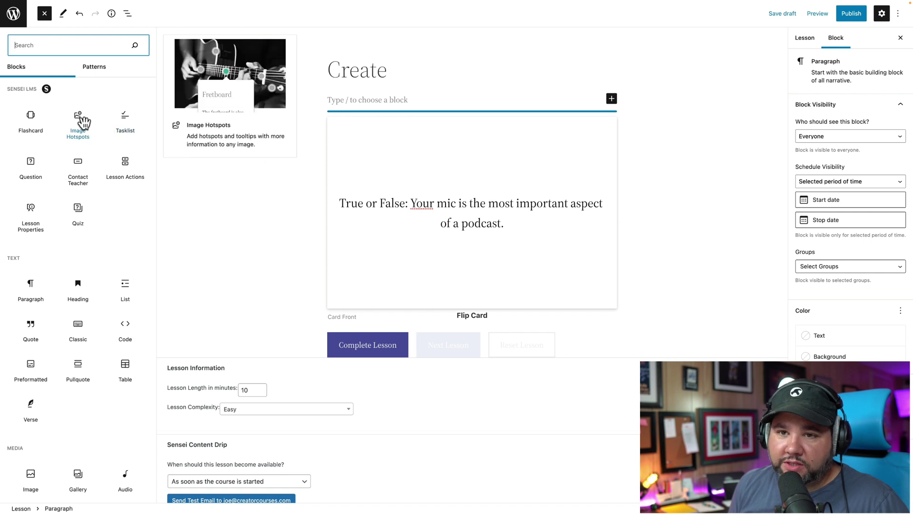
Insert an Image Hotspots block using The Podcast Launch Framework cover from the Media Library.
click(84, 123)
click(398, 158)
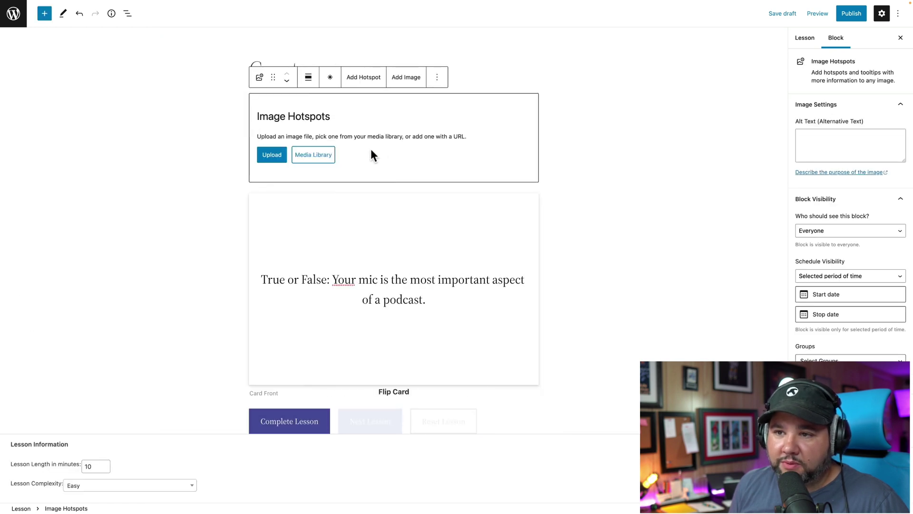
click(332, 157)
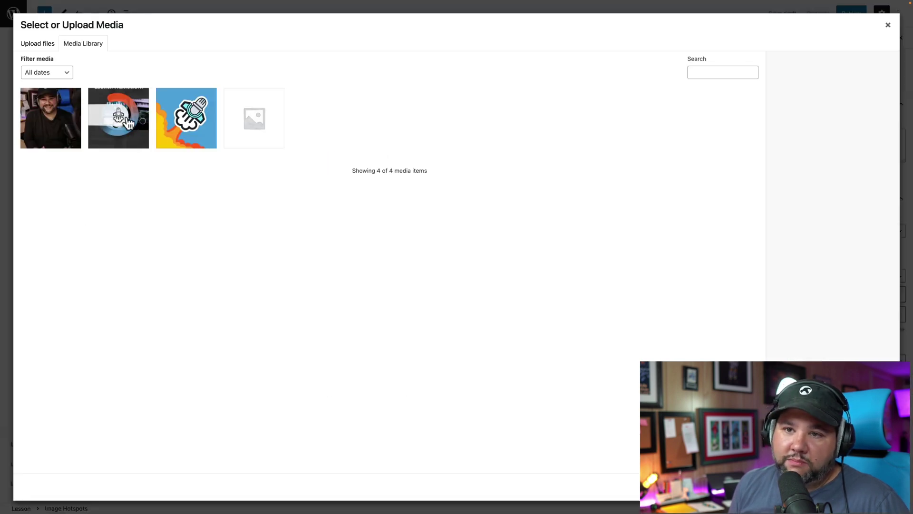
click(127, 123)
click(884, 490)
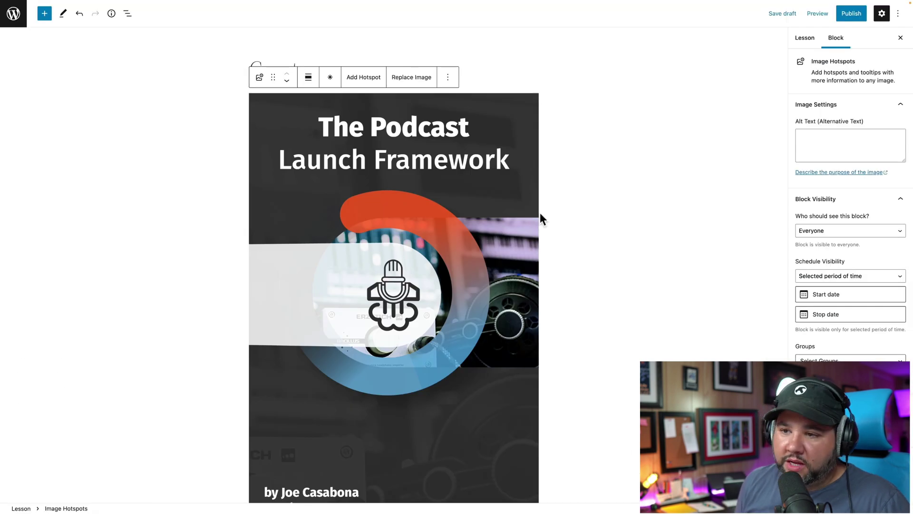
Add a hotspot reading 'The head phones are important for reducing echo.' and publish the lesson.
click(365, 81)
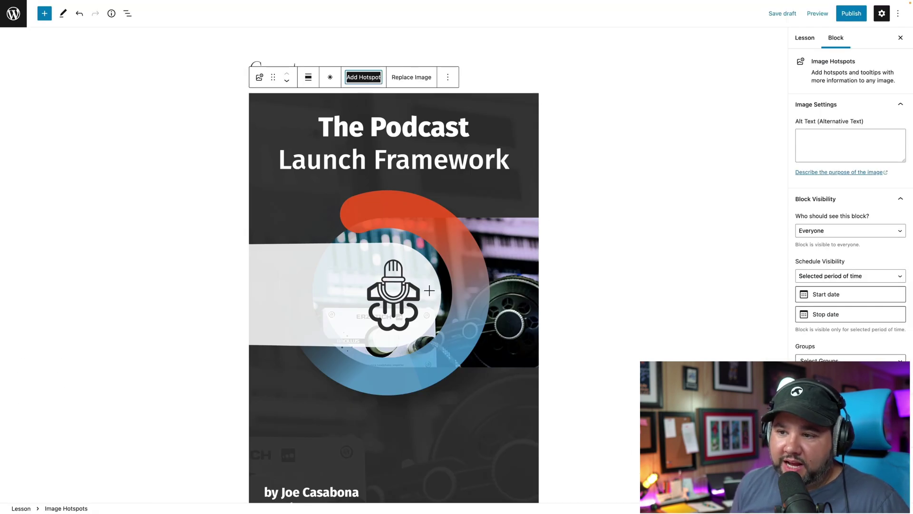
click(506, 298)
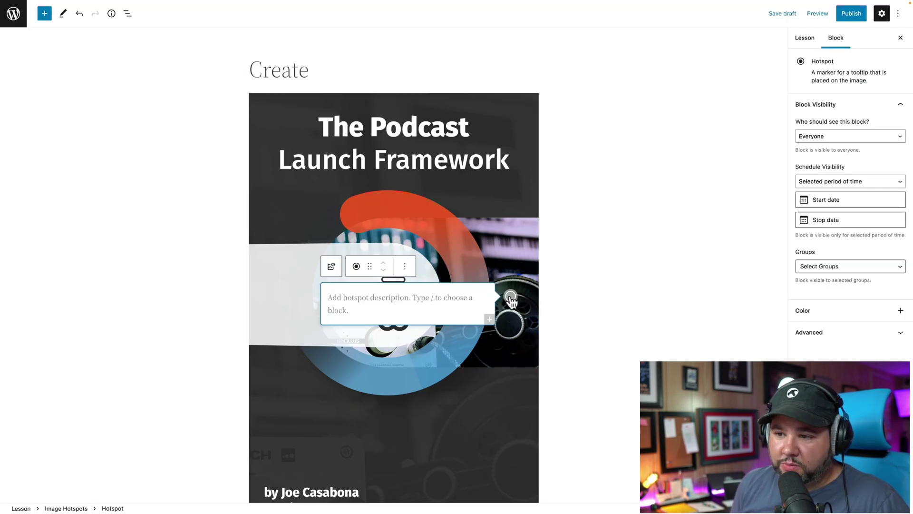
click(426, 298)
text(The hea)
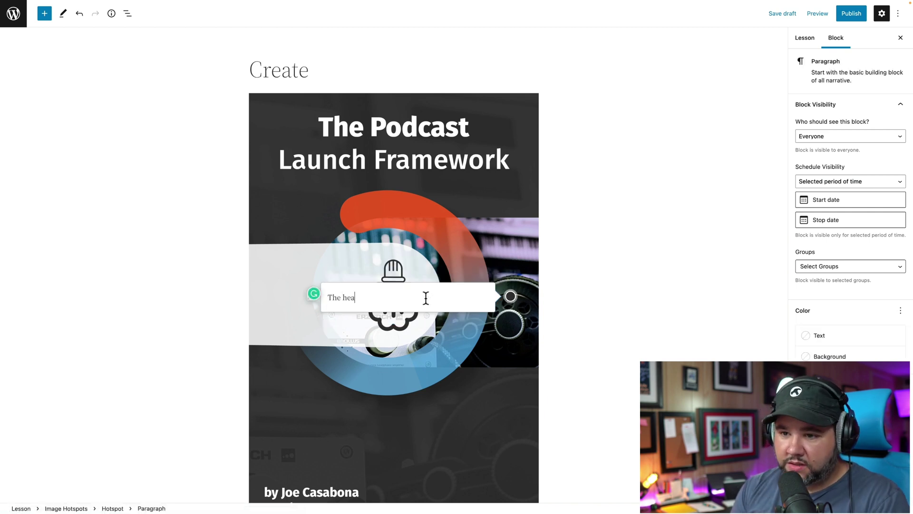
text(d phones are)
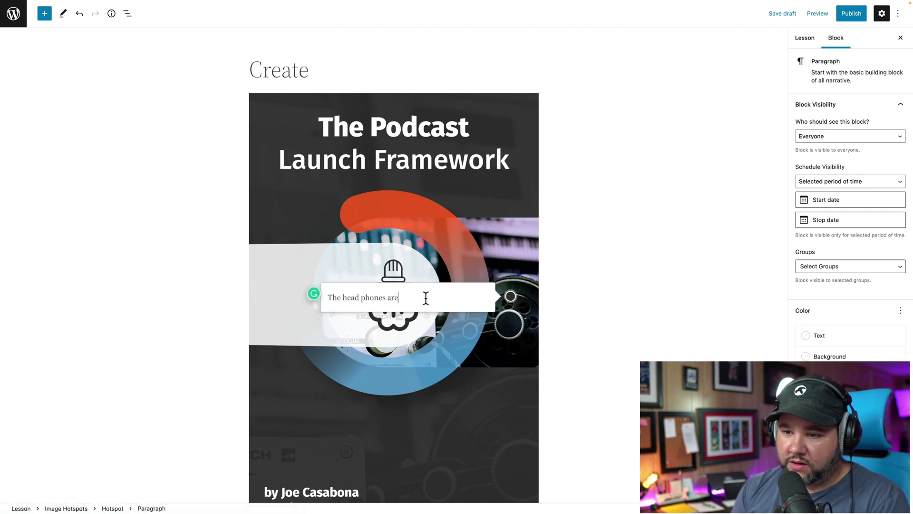
text( important)
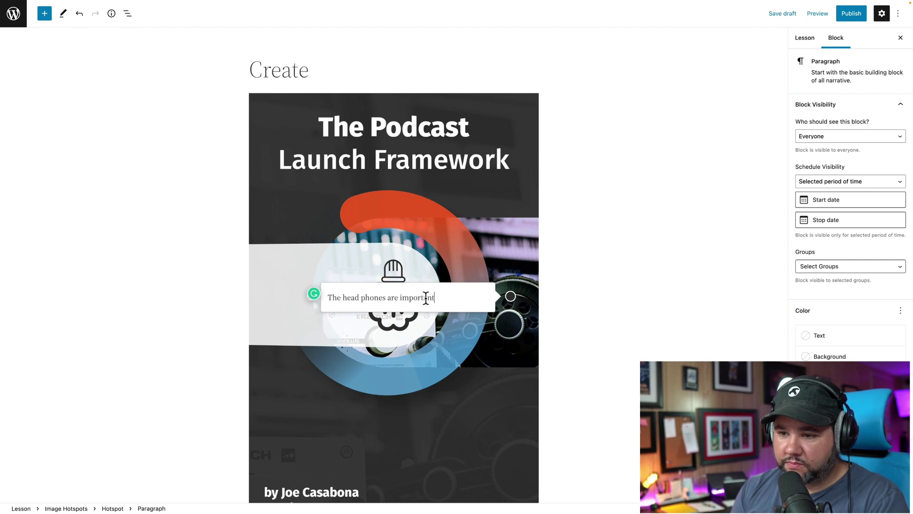
text( for)
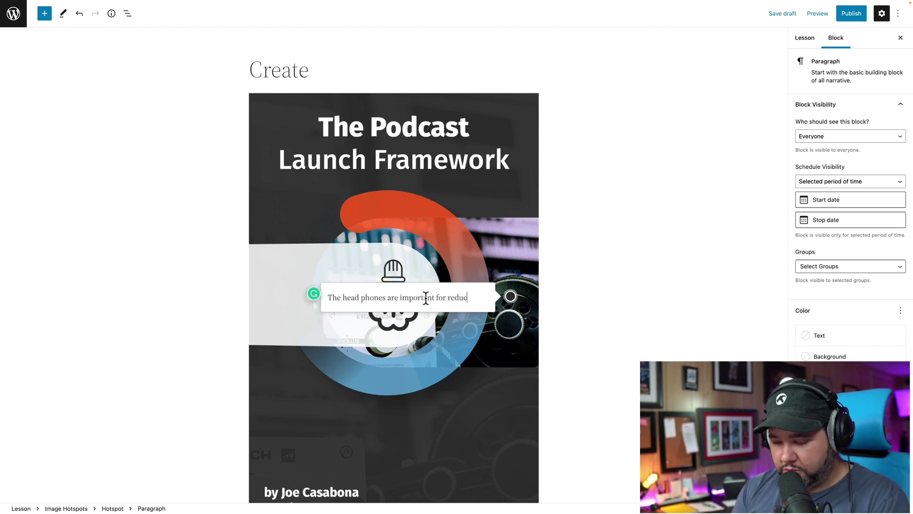
text( reducing echo.)
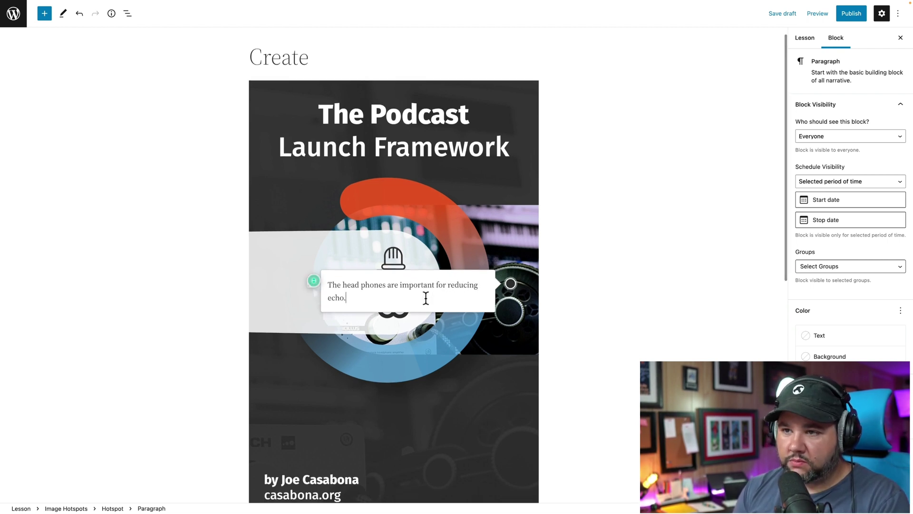
click(504, 203)
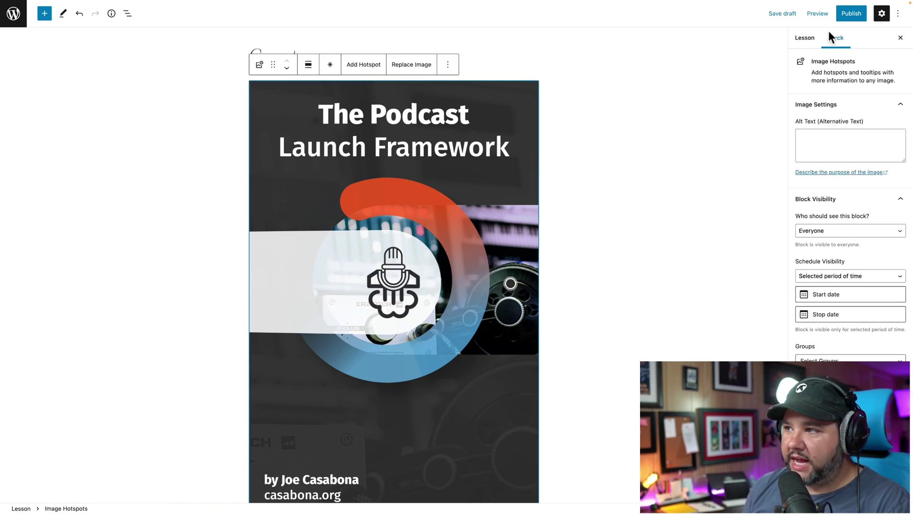
click(856, 16)
click(824, 18)
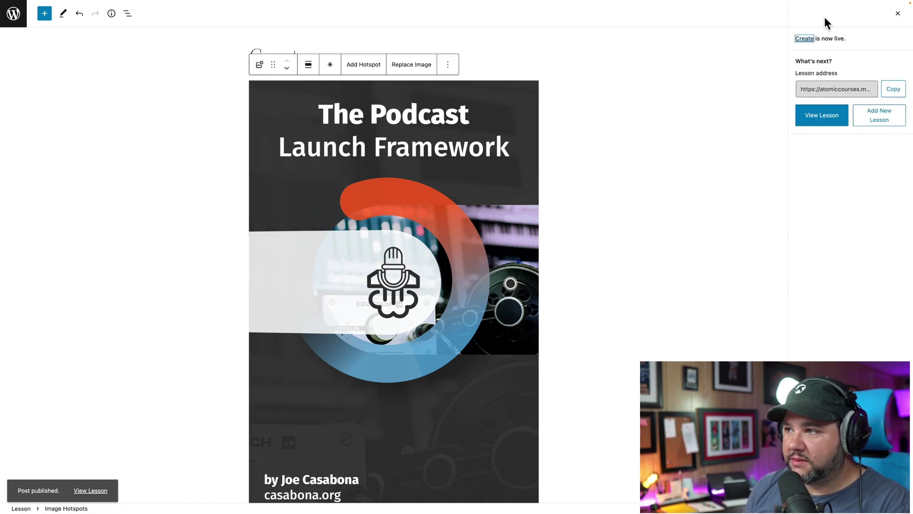
Open the Create lesson of The Profitable Podcast course on the live site.
click(818, 119)
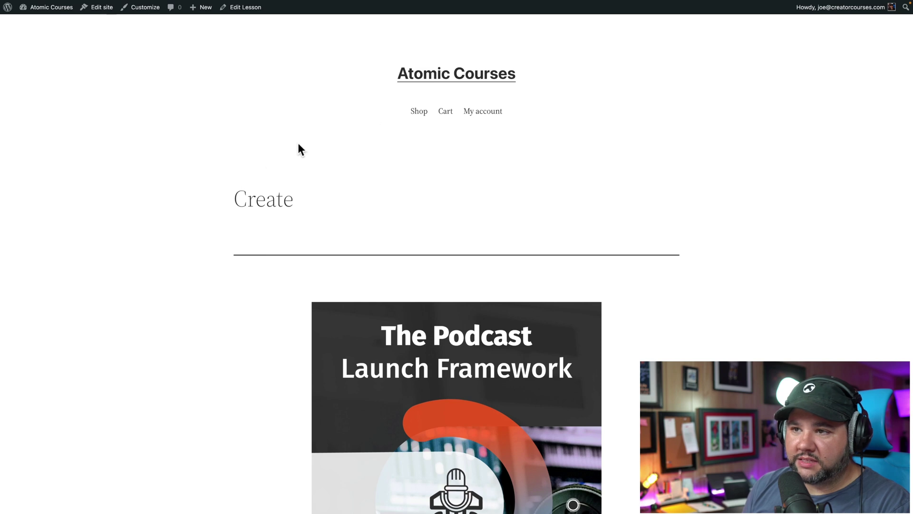
click(461, 75)
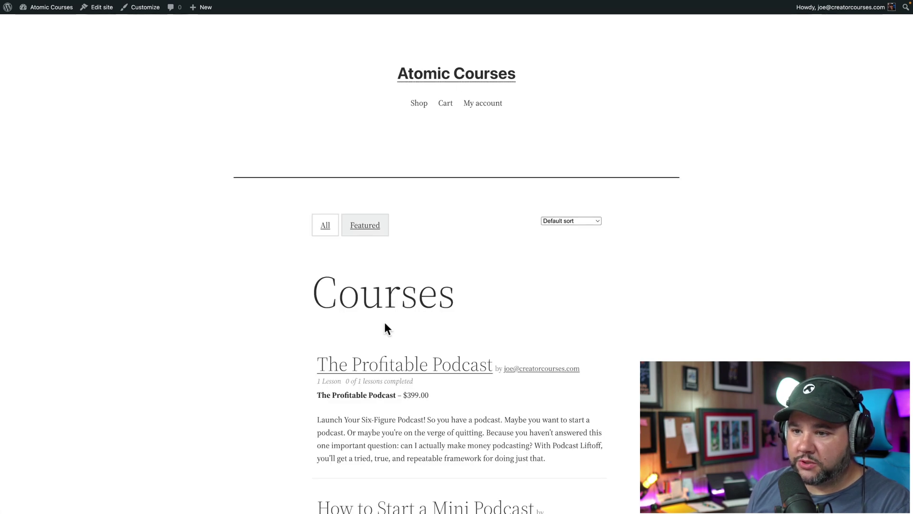
click(390, 370)
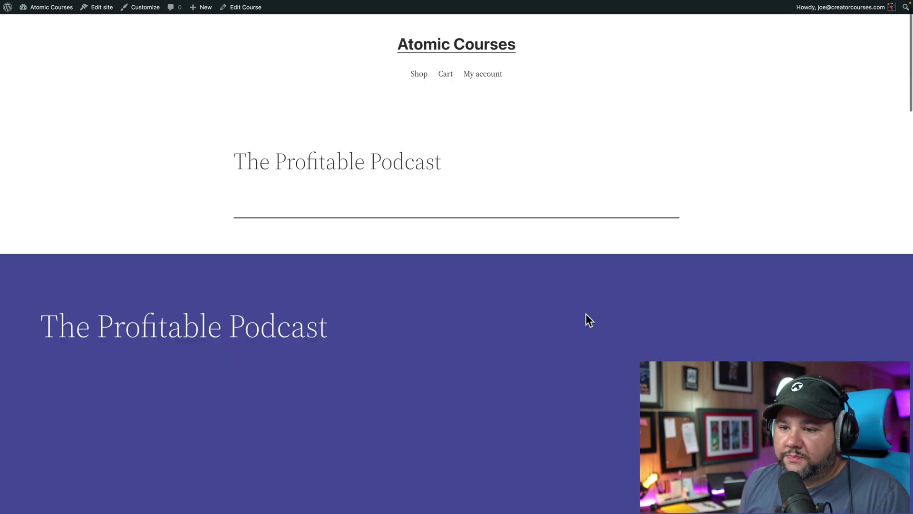
scroll(586, 313, down, 3)
scroll(587, 313, down, 15)
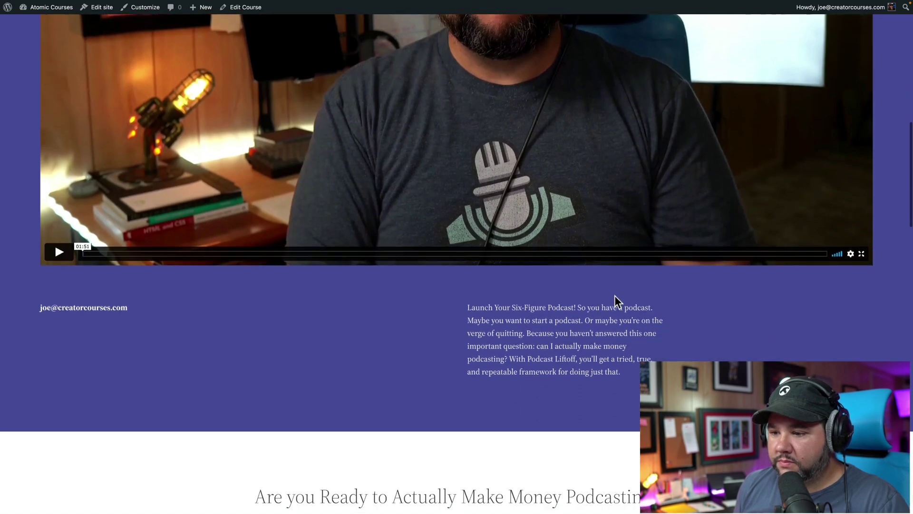
scroll(617, 300, down, 20)
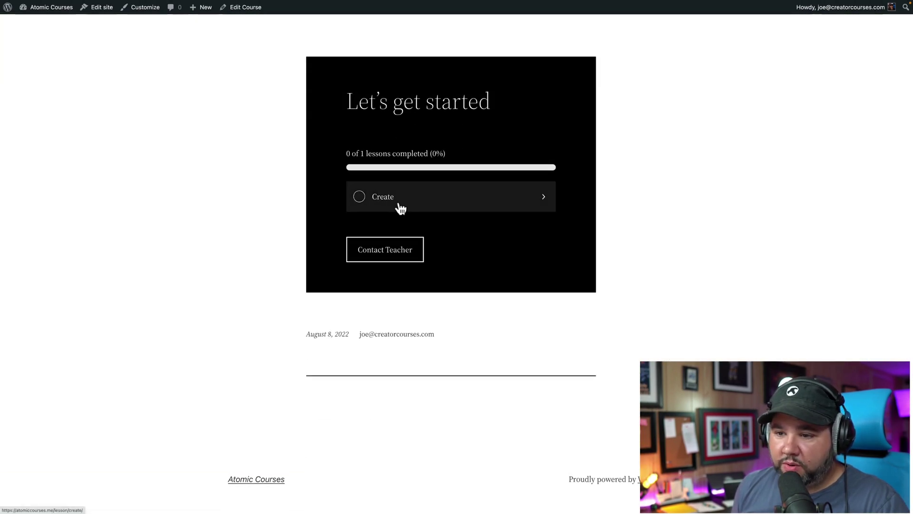
click(406, 209)
Flip the lesson's true/false flashcard to reveal the FALSE answer.
scroll(330, 220, down, 4)
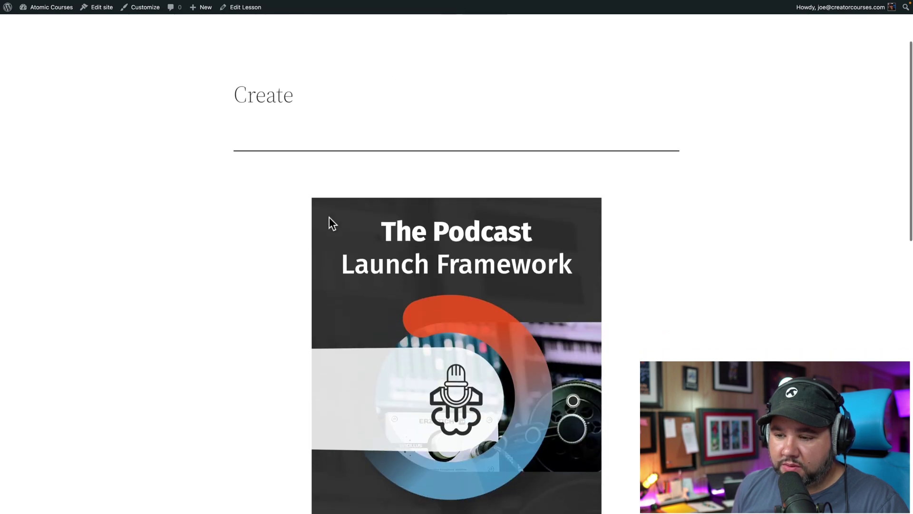
scroll(330, 220, down, 2)
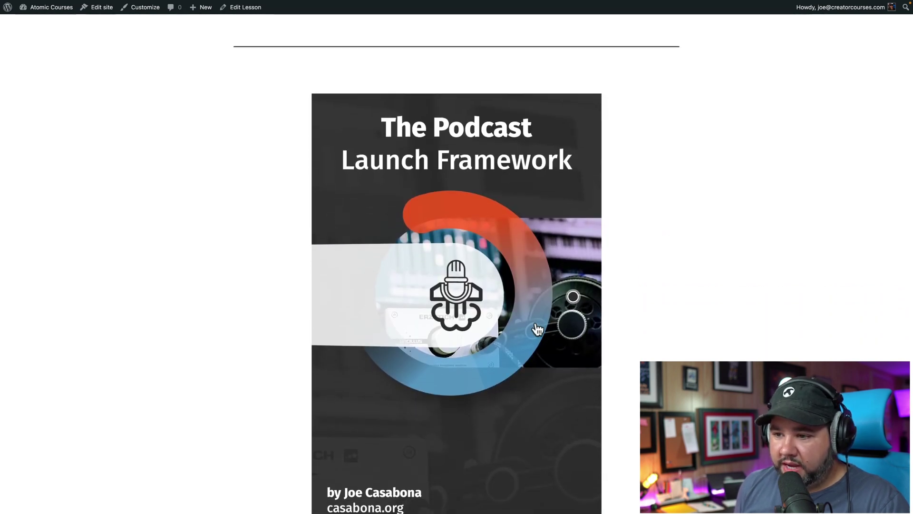
scroll(440, 300, down, 7)
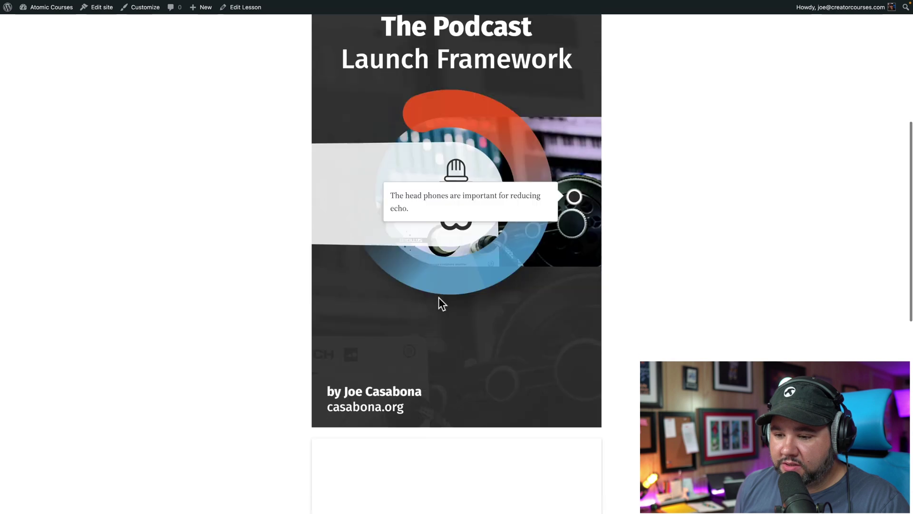
scroll(439, 298, down, 1)
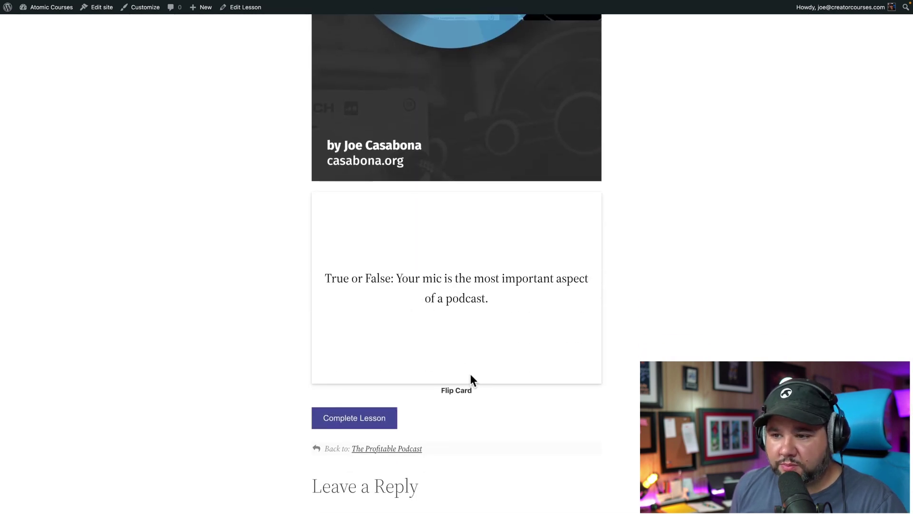
click(465, 394)
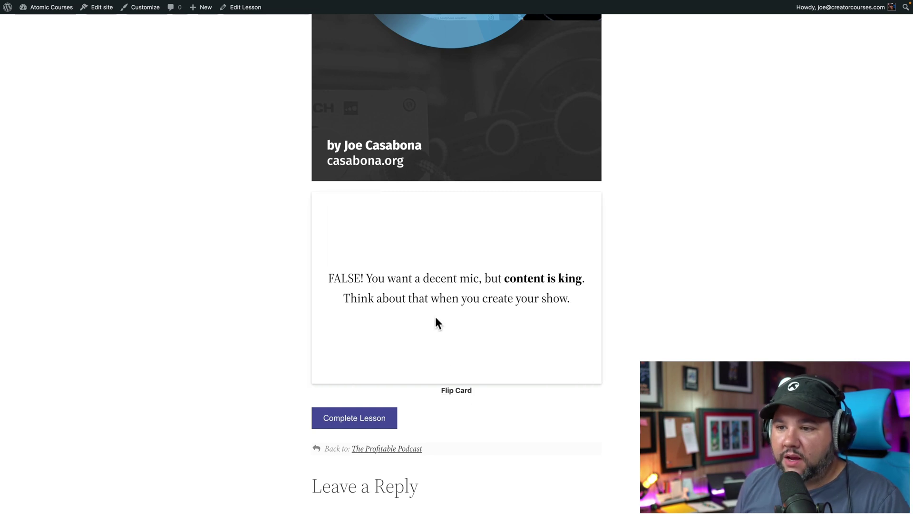